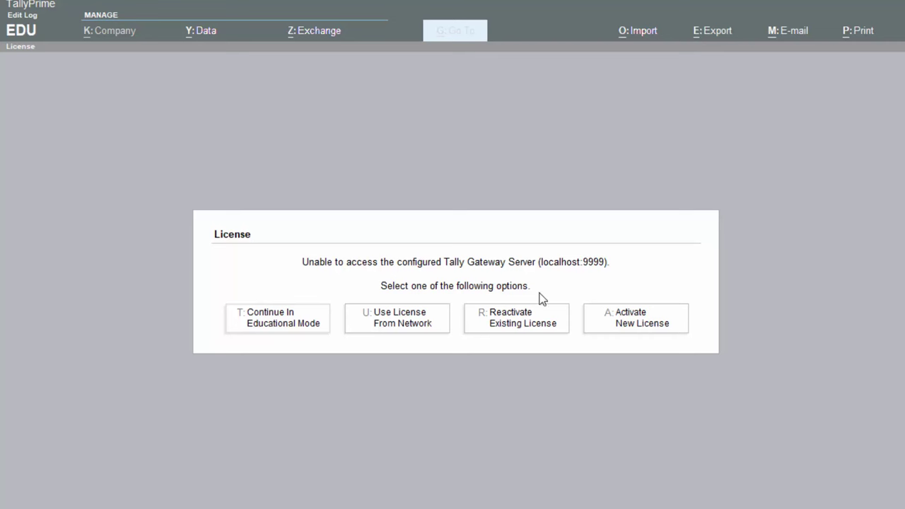
Continue in Educational Mode so the Indian Shop company loads at Gateway of Tally.
click(272, 327)
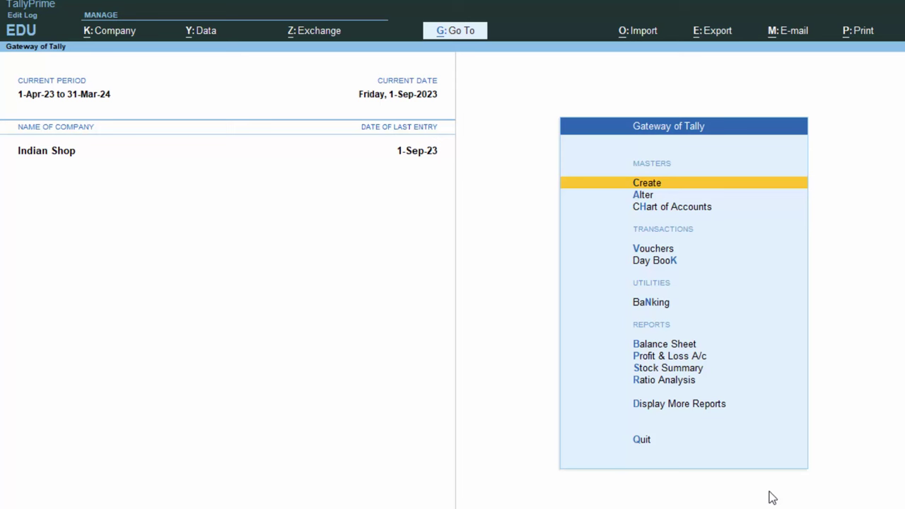
In company features (F11), turn off TCS and set TDS to Yes.
key(F11)
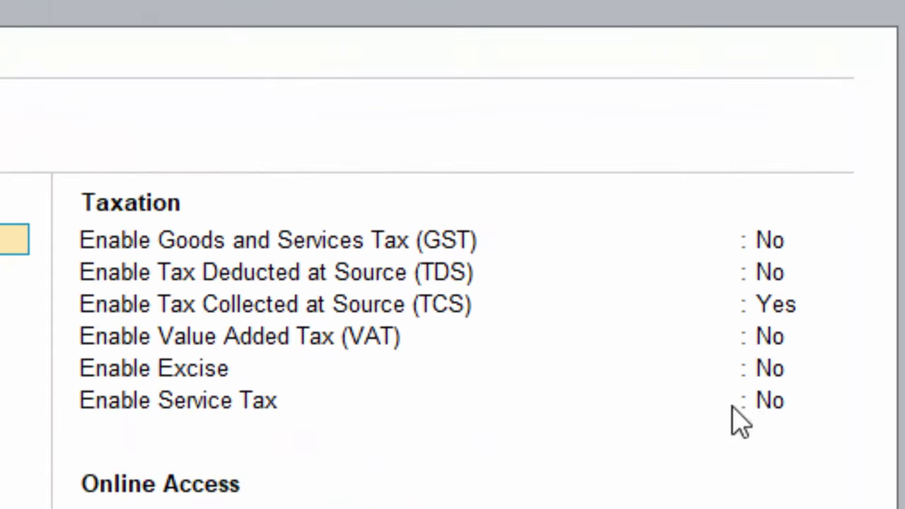
click(781, 311)
text(No)
click(787, 276)
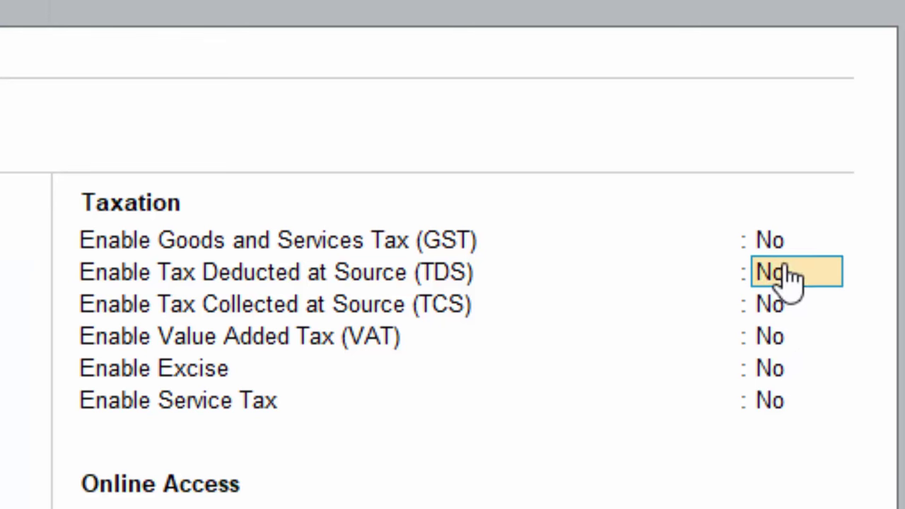
key(y)
Fill in the TDS deductor details and person-responsible details, then accept them.
key(Return)
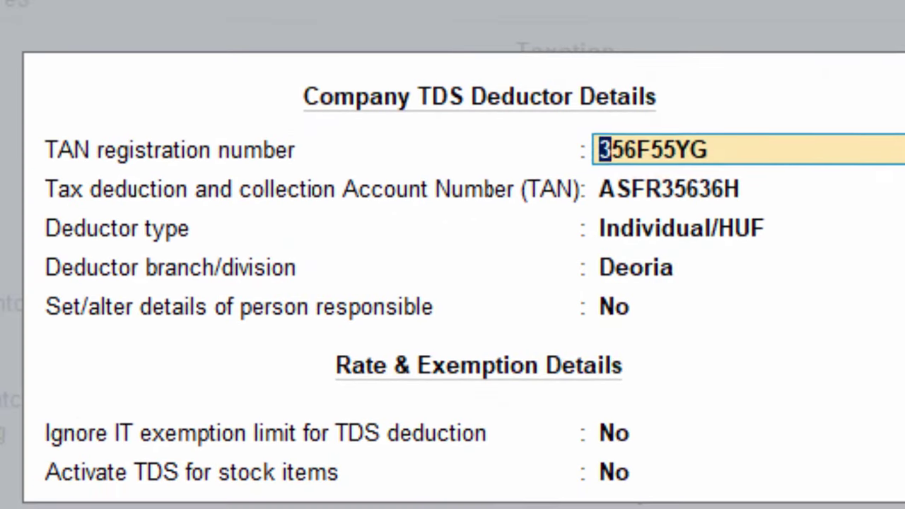
key(Return)
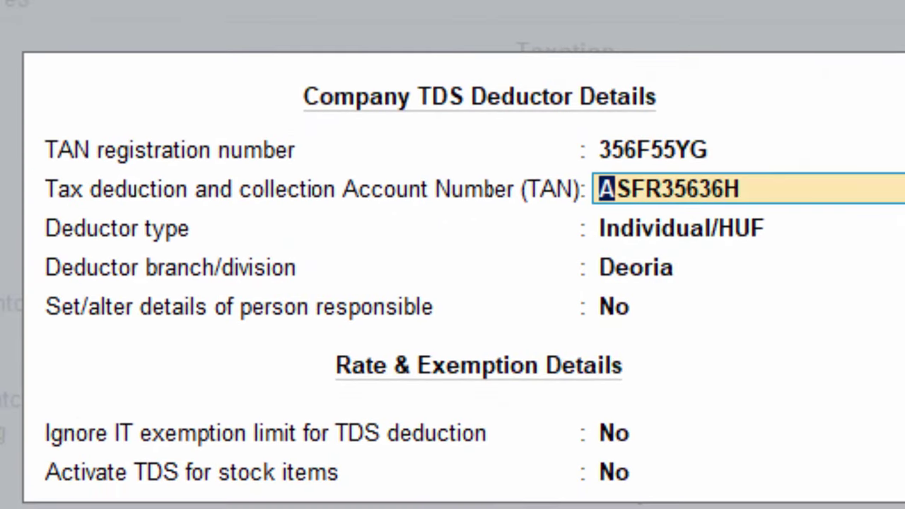
key(Return)
key(Return)
key(Return)
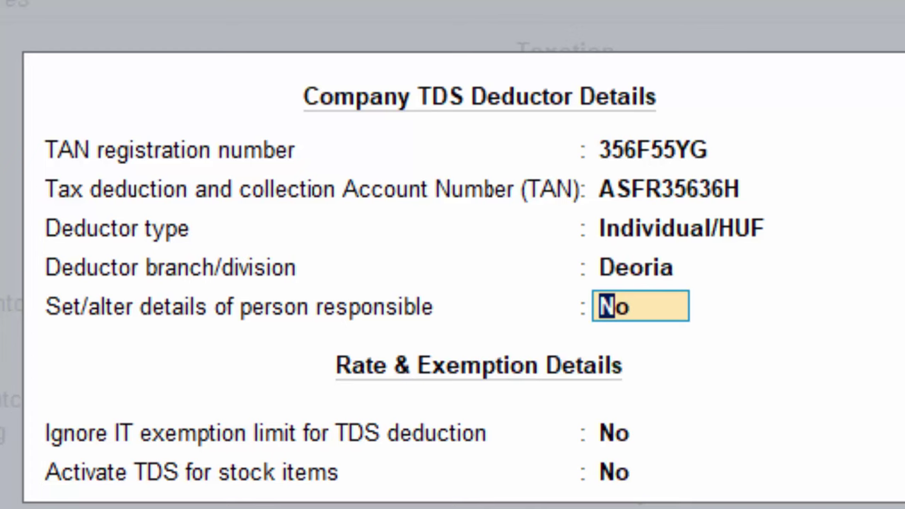
text(y)
key(Return)
key(Return)
key(Return)
key(Return)
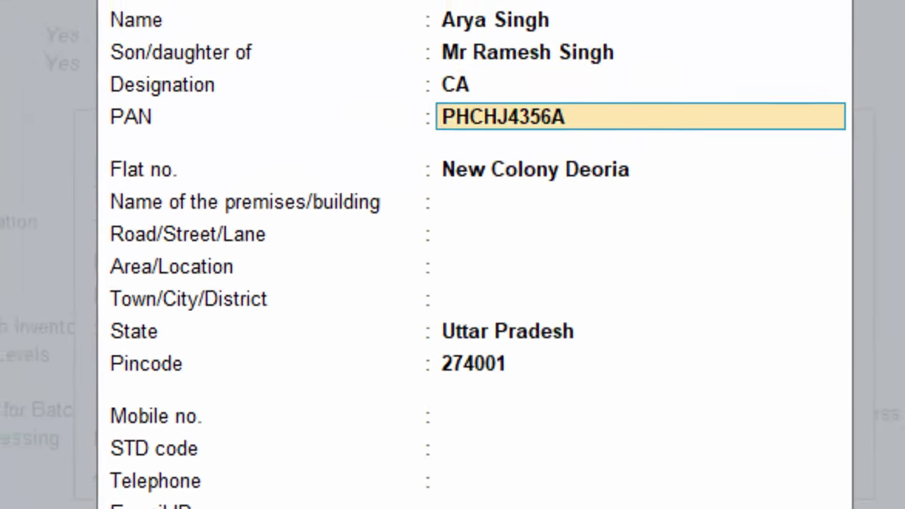
key(Return)
key(Return)
key(Return)
key(Return)
key(Return)
key(Return)
key(Return)
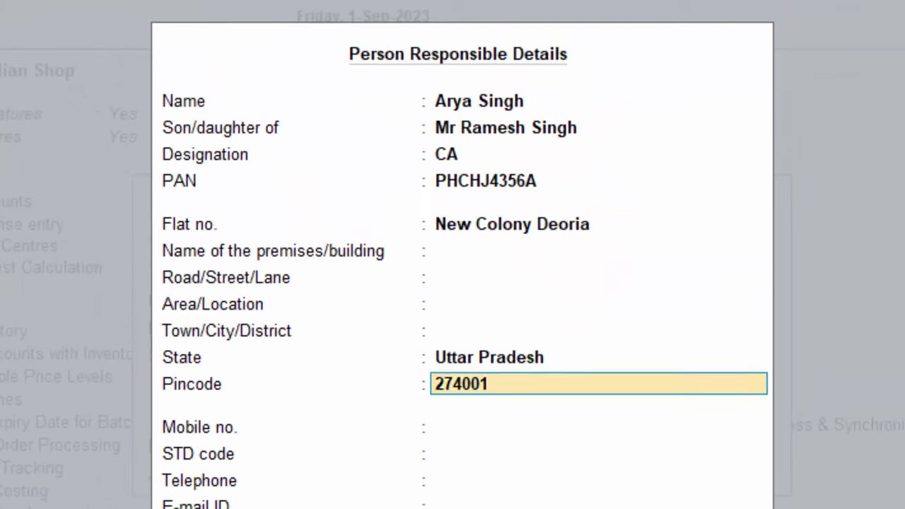
key(Return)
key(Return)
key(Return)
key(Return)
key(Return)
key(Return)
key(Return)
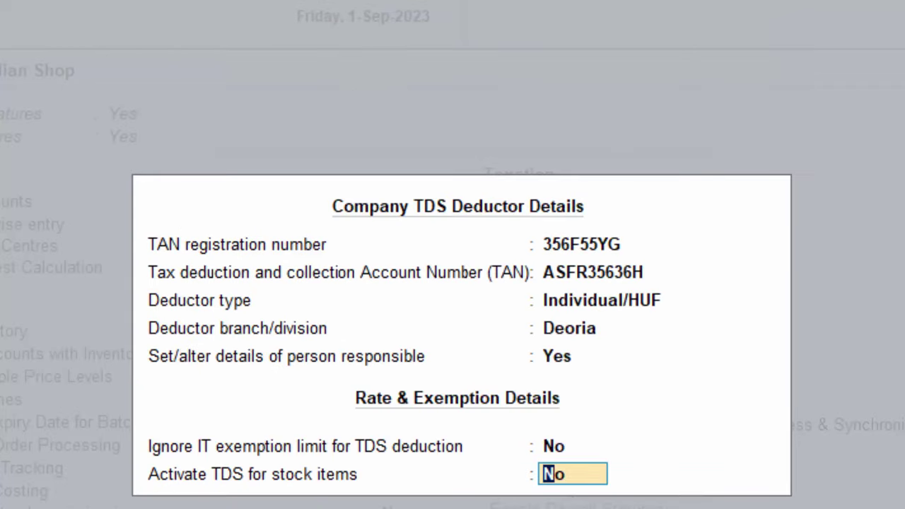
key(Return)
key(Return)
key(Return)
key(Return)
key(Return)
key(Return)
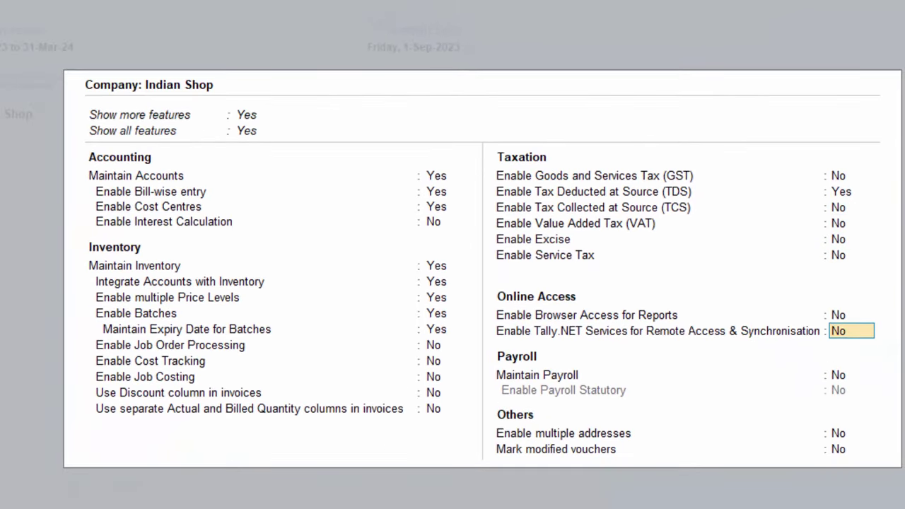
key(Return)
key(Return)
key(Return)
key(Return)
key(Return)
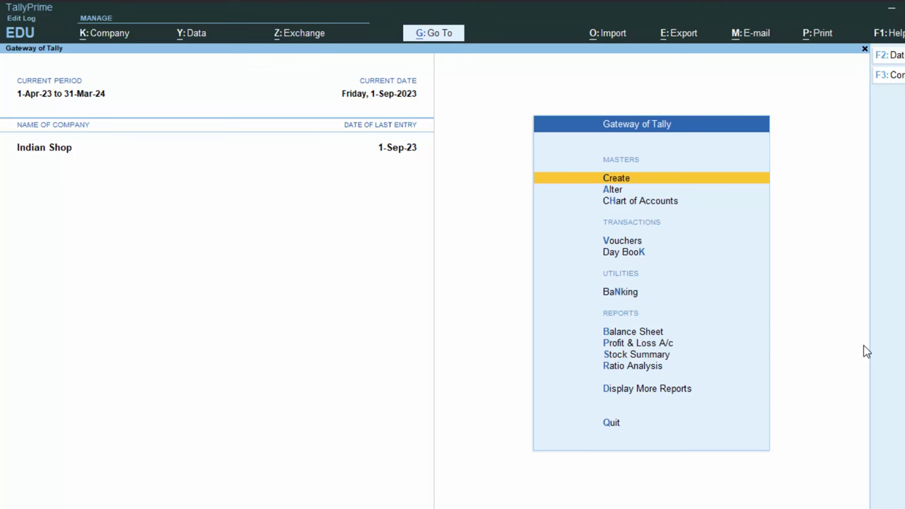
Start a Purchase voucher with supplier invoice 87987 and date 1-Sep-23, ready for the party.
key(v)
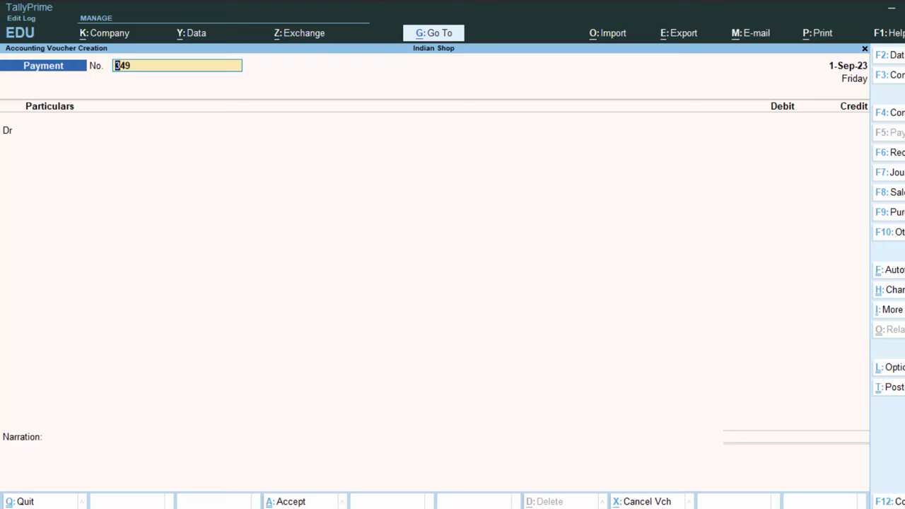
click(898, 215)
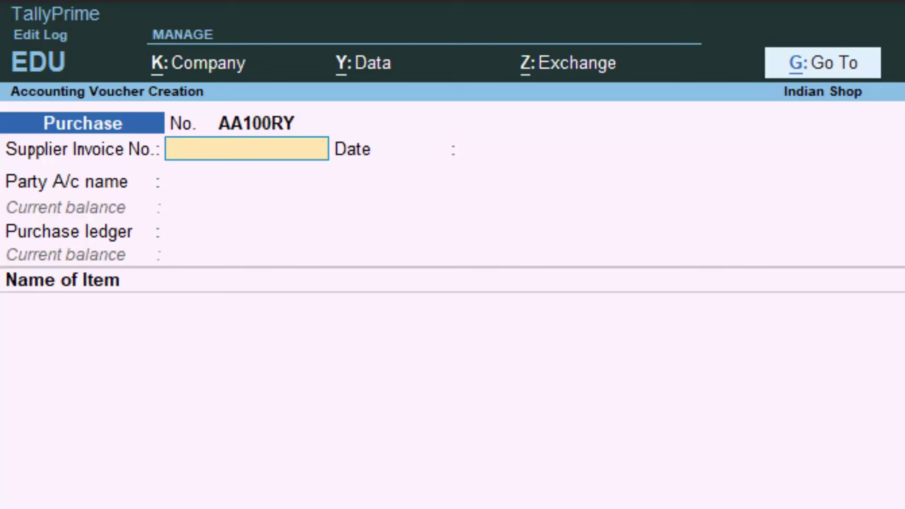
text(87987)
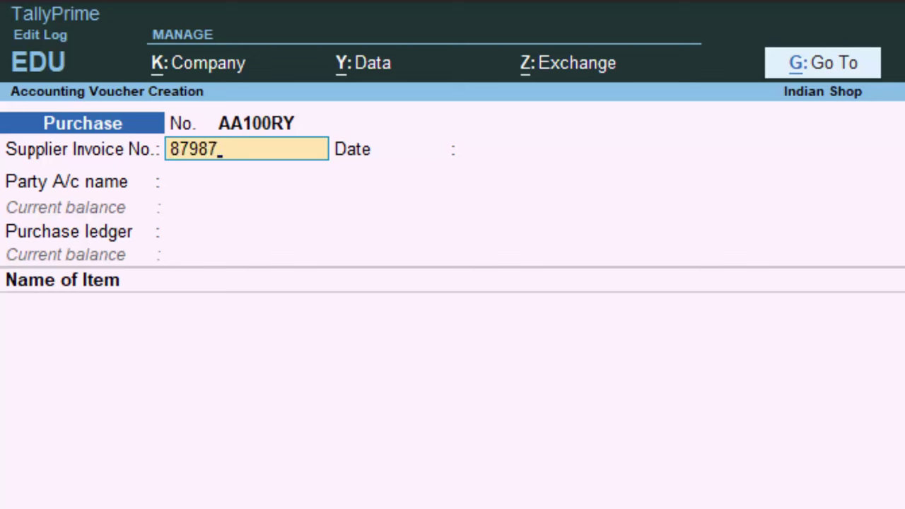
key(Return)
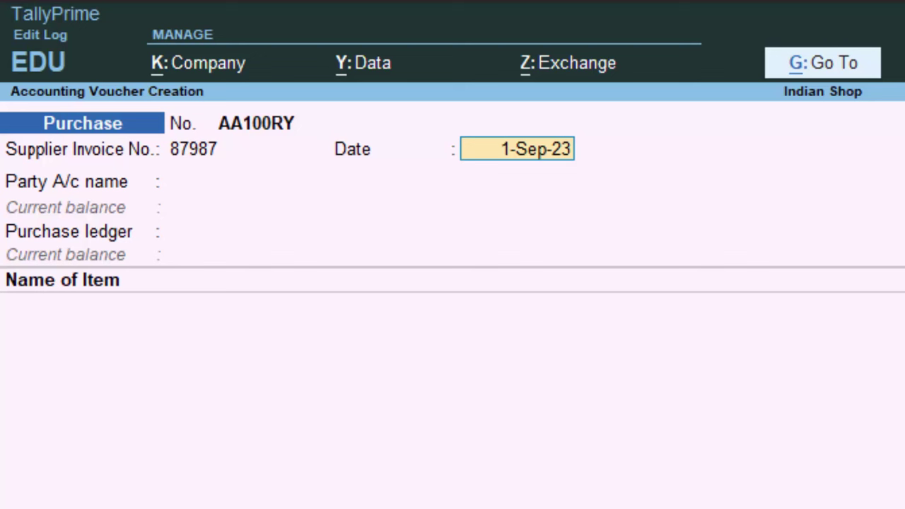
key(Return)
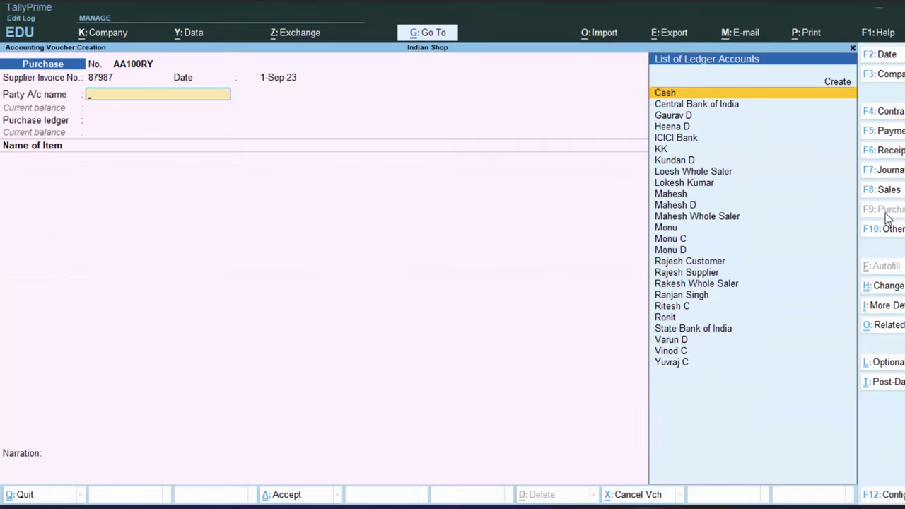
key(ctrl)
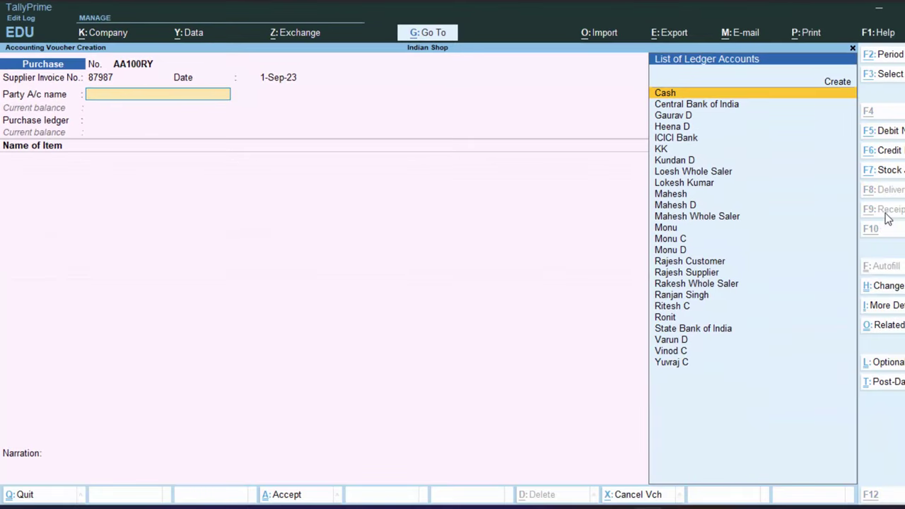
Create a new party ledger with the supplier's name under Sundry Creditors.
key(alt+c)
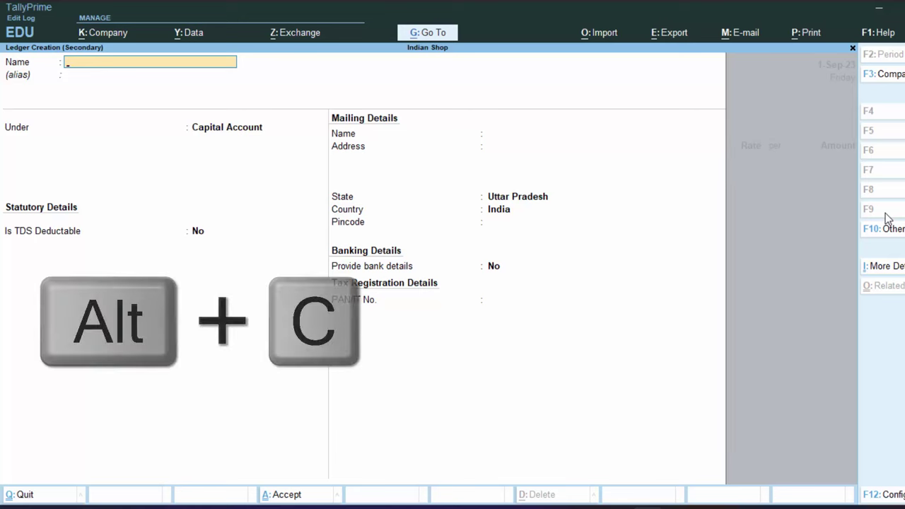
text(Yv)
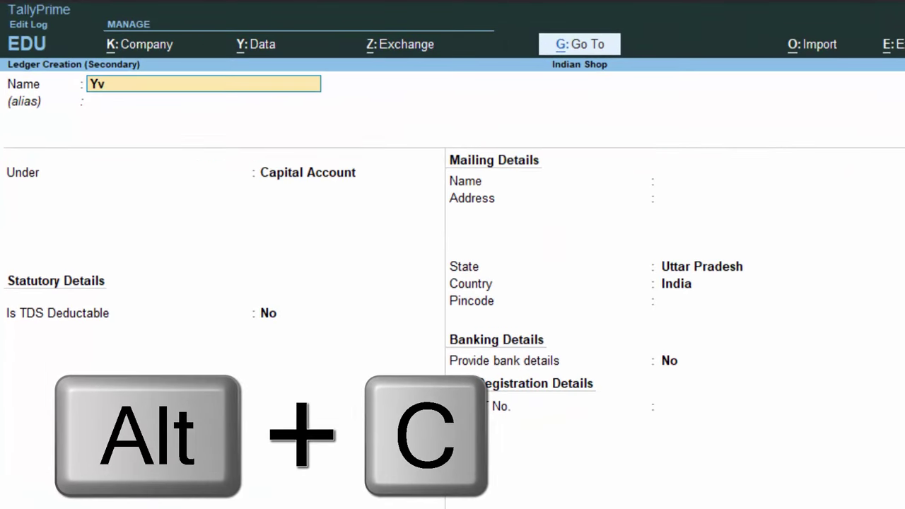
key(BackSpace)
text(u)
text(vraj)
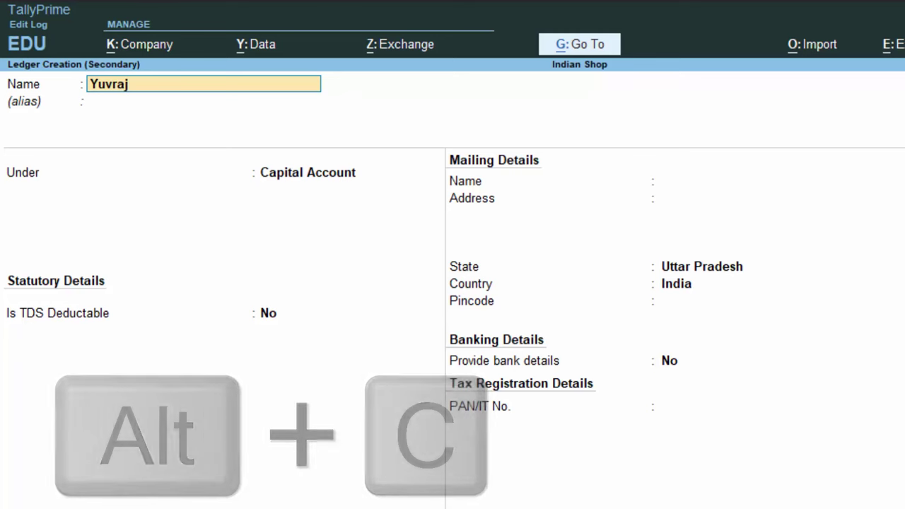
text( C)
key(Return)
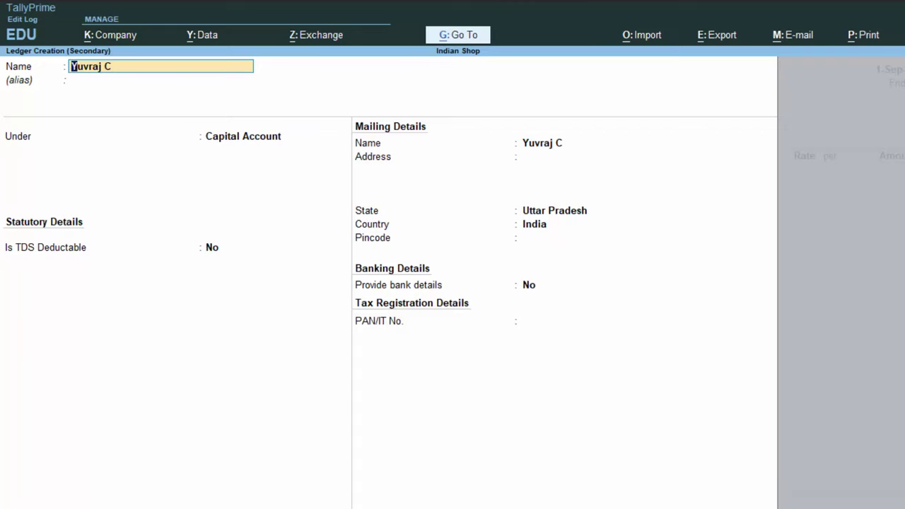
text(Ami)
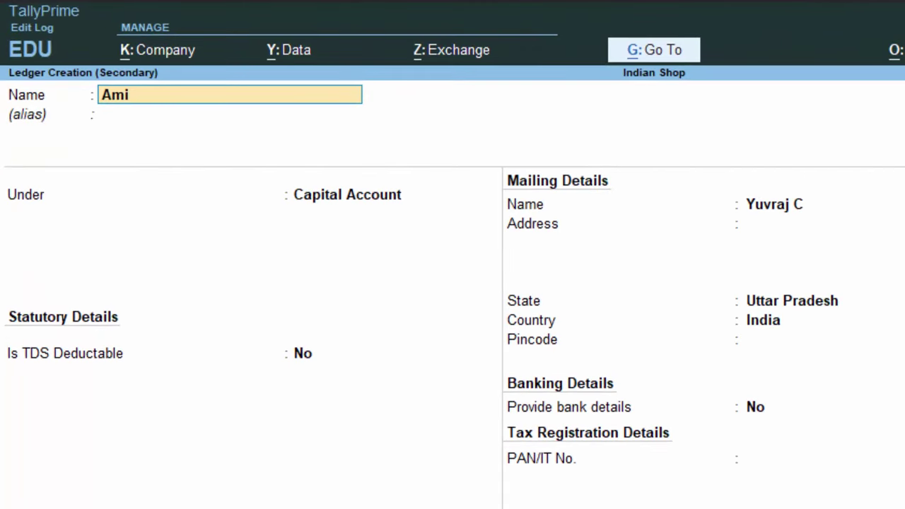
text(t)
key(Return)
key(Return)
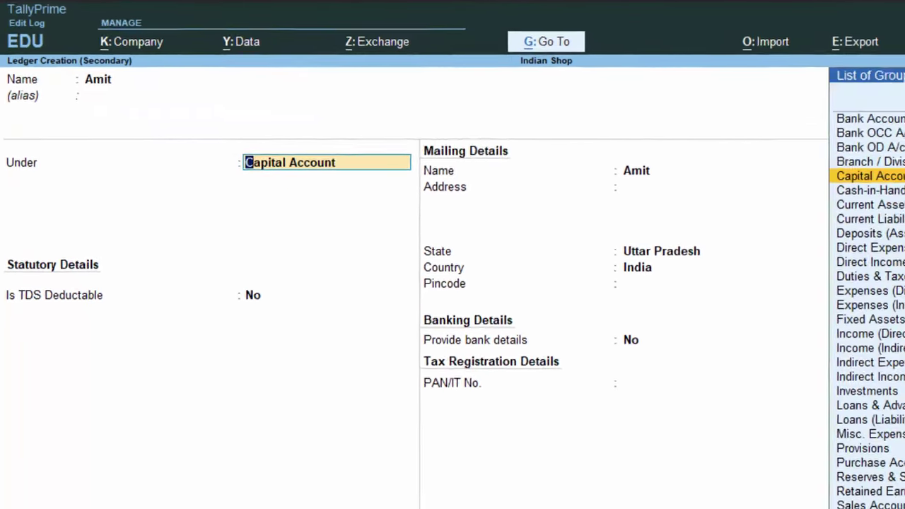
text(S)
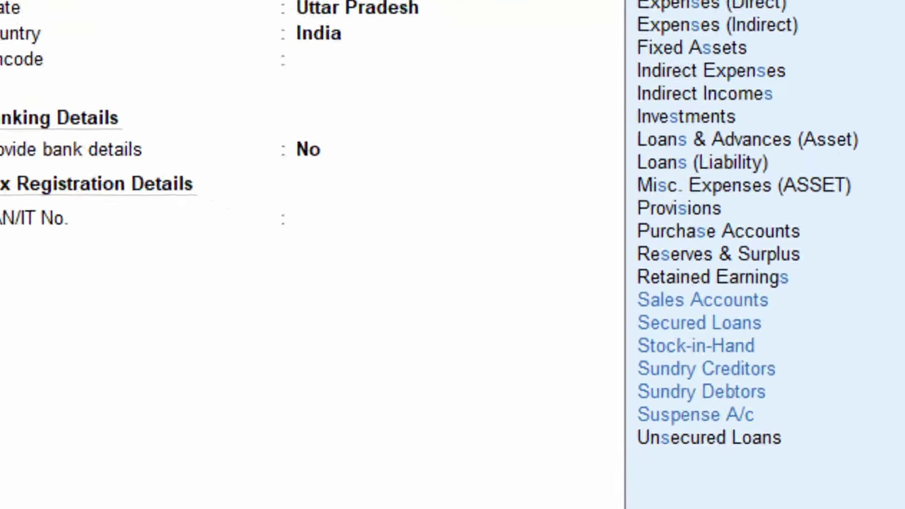
key(Down)
key(Down)
key(Down)
key(Down)
key(Return)
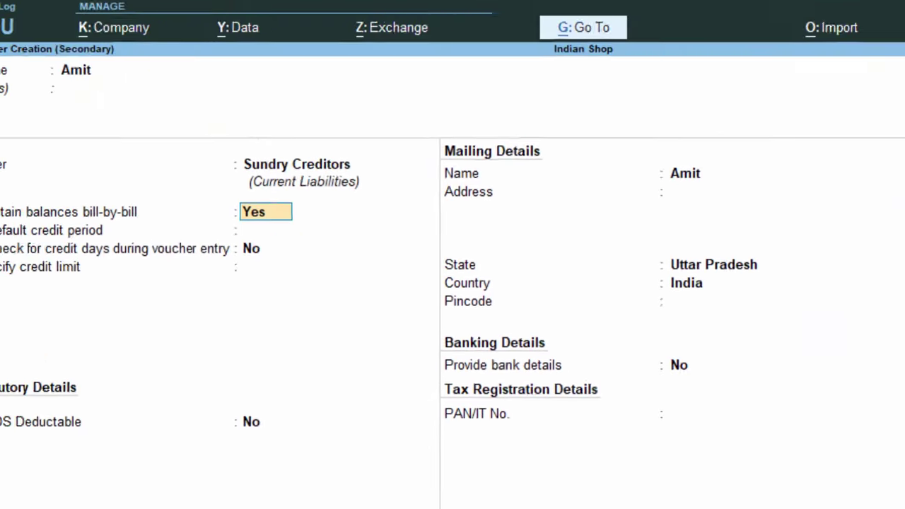
Mark the ledger as TDS deductible with deductee type Body of Individuals.
key(Return)
key(Return)
key(Return)
key(Return)
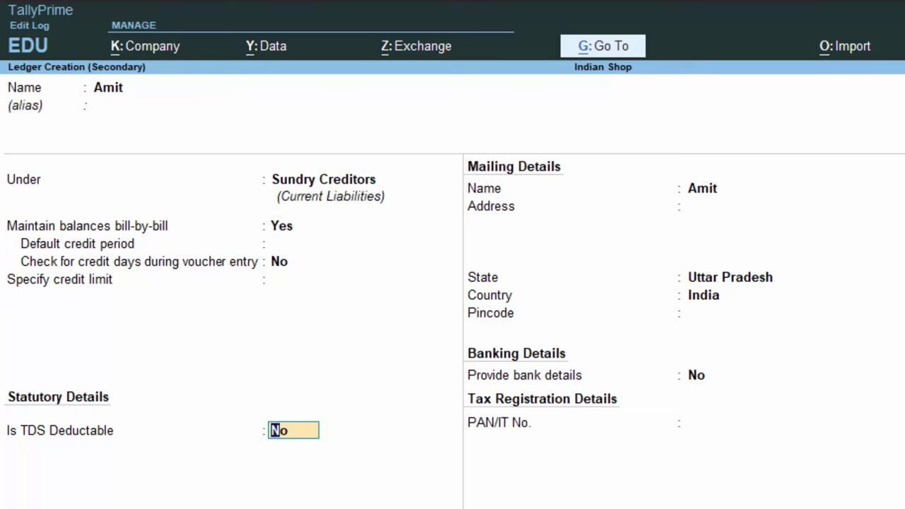
text(y)
key(Return)
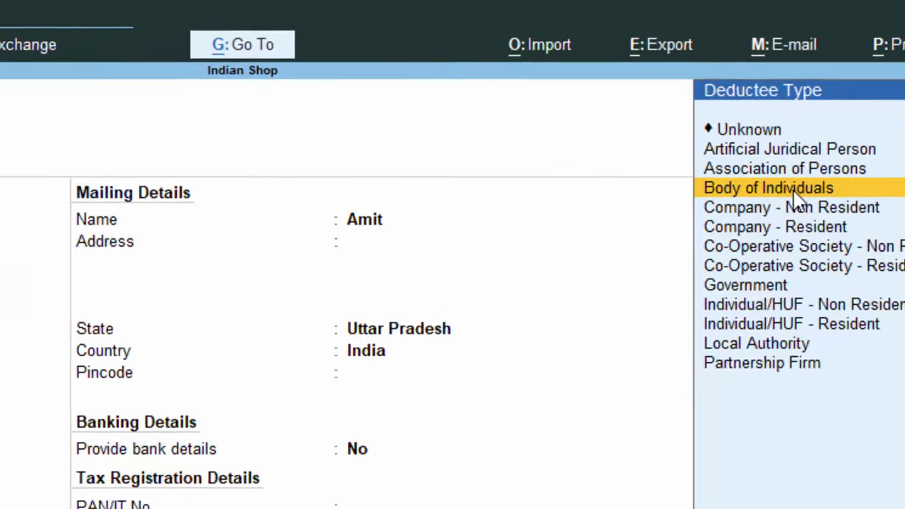
click(795, 197)
key(Return)
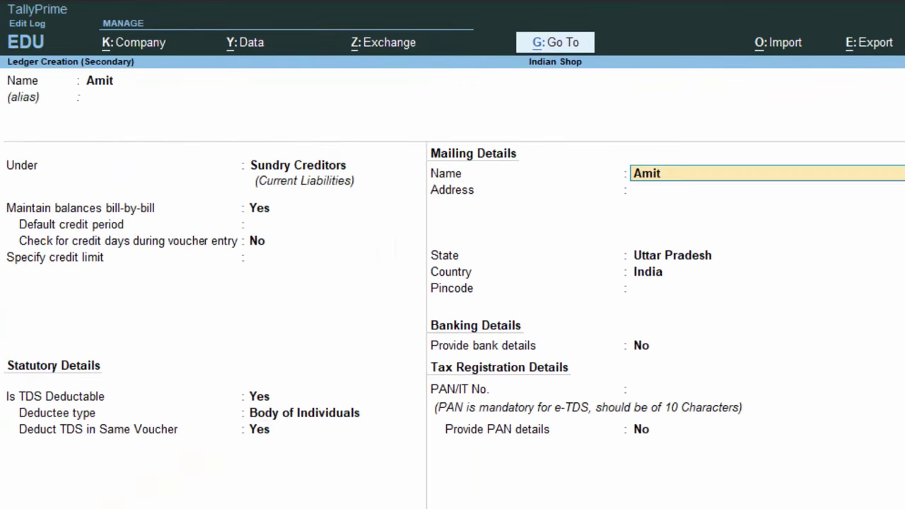
key(Return)
key(Return)
key(Return)
key(Return)
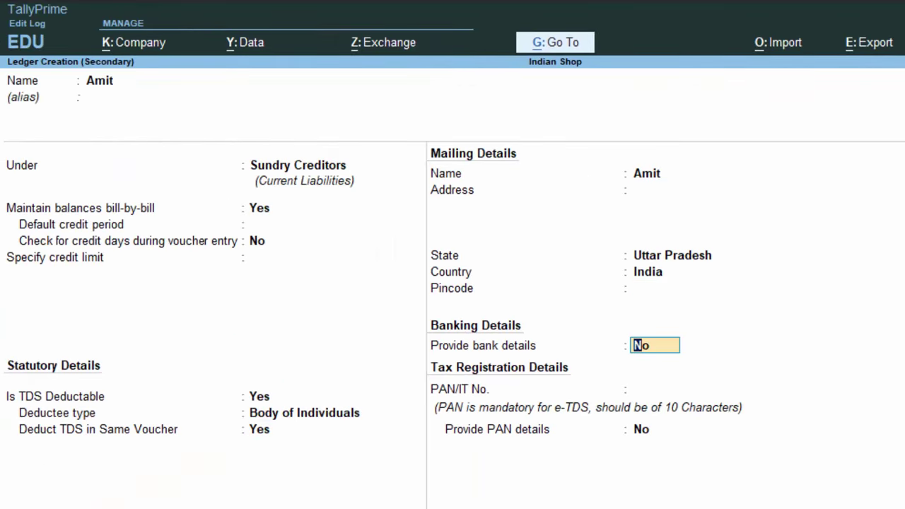
key(Return)
Enter the party's corrected 10-character PAN, set PAN details to Yes, and accept the ledger.
text(A)
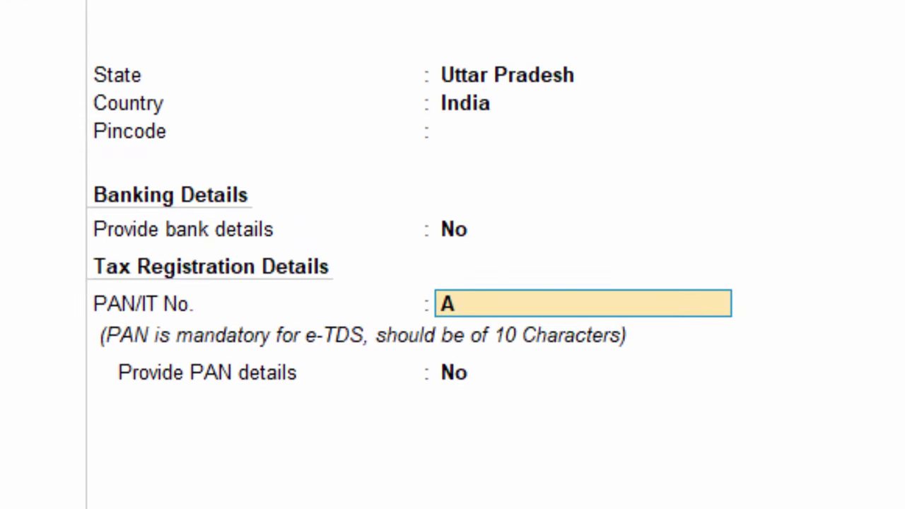
text(ISP)
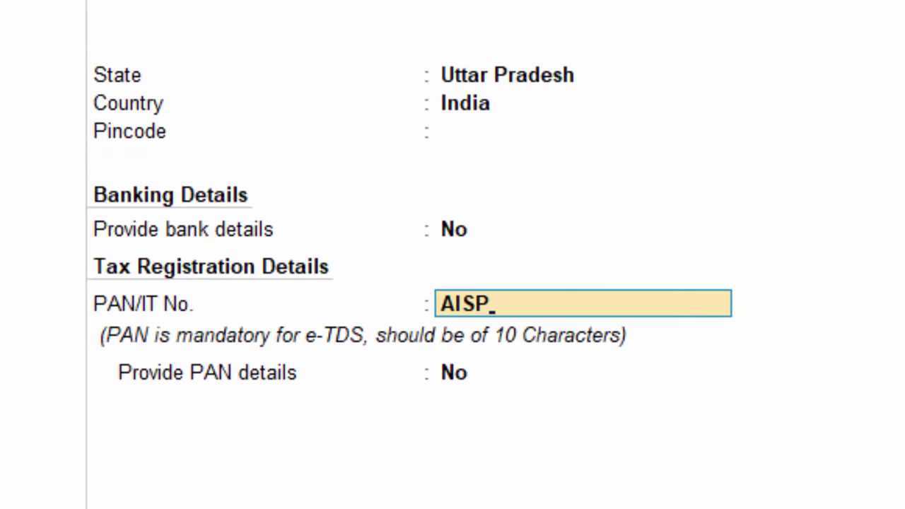
text(6543)
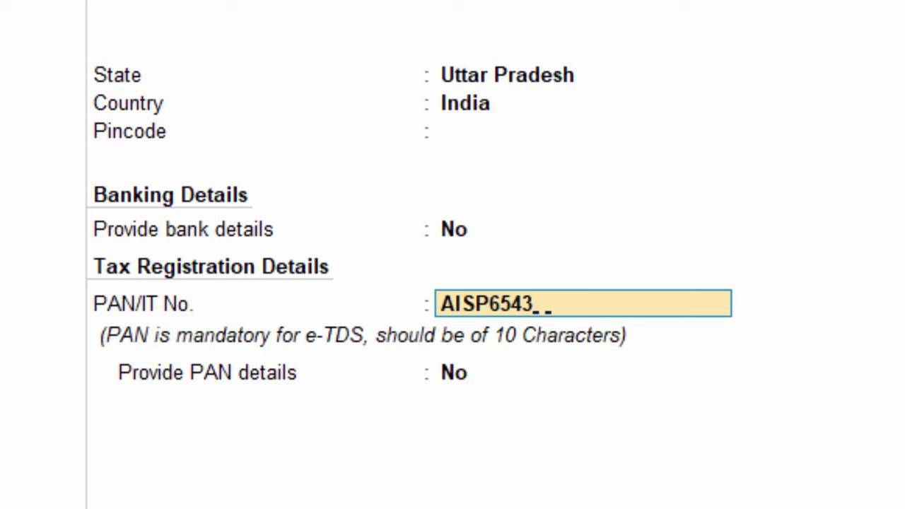
text(F)
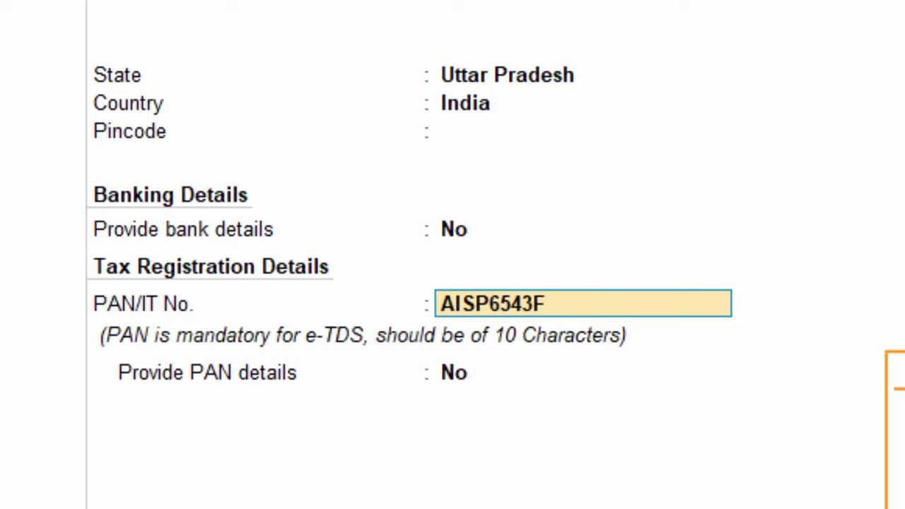
key(Return)
key(BackSpace)
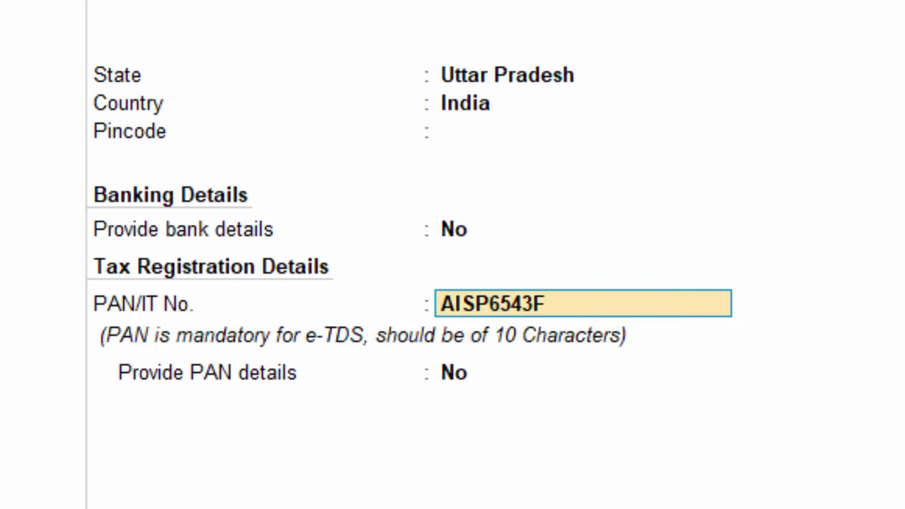
text(AIS)
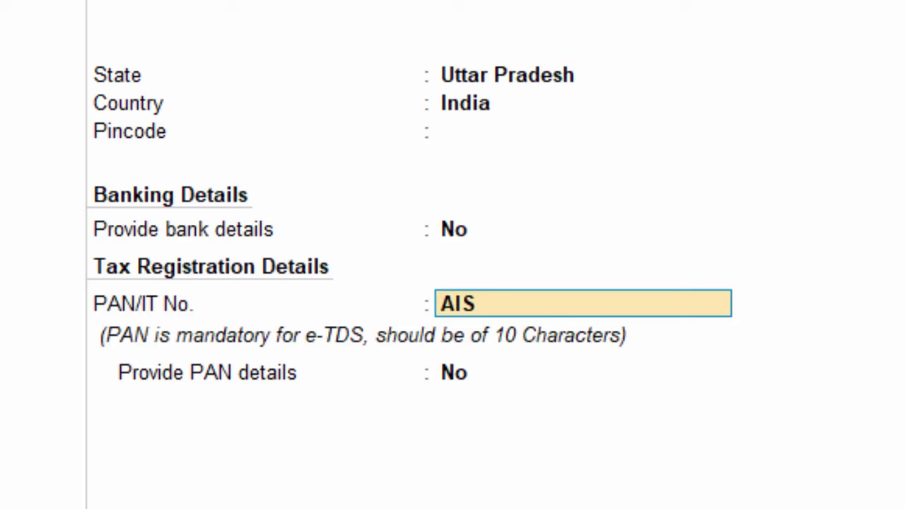
text(PT6)
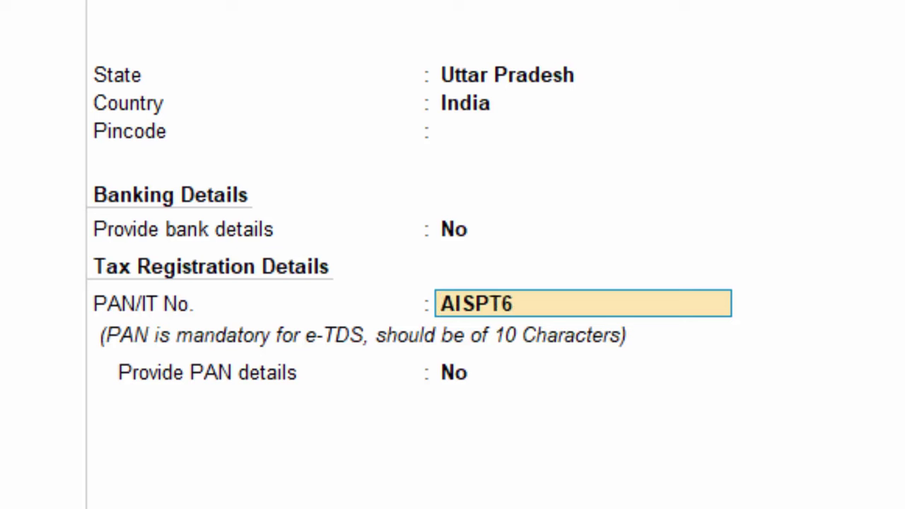
text(789H)
key(Return)
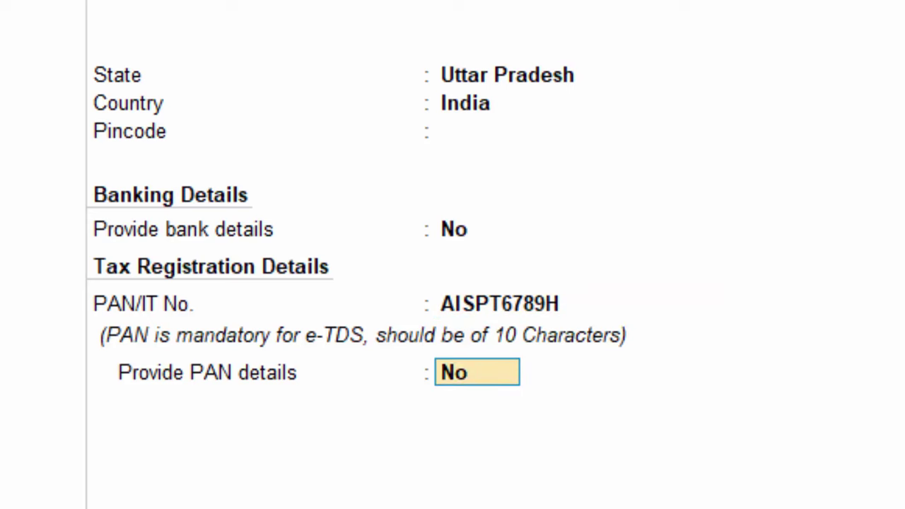
text(y)
key(Return)
key(Return)
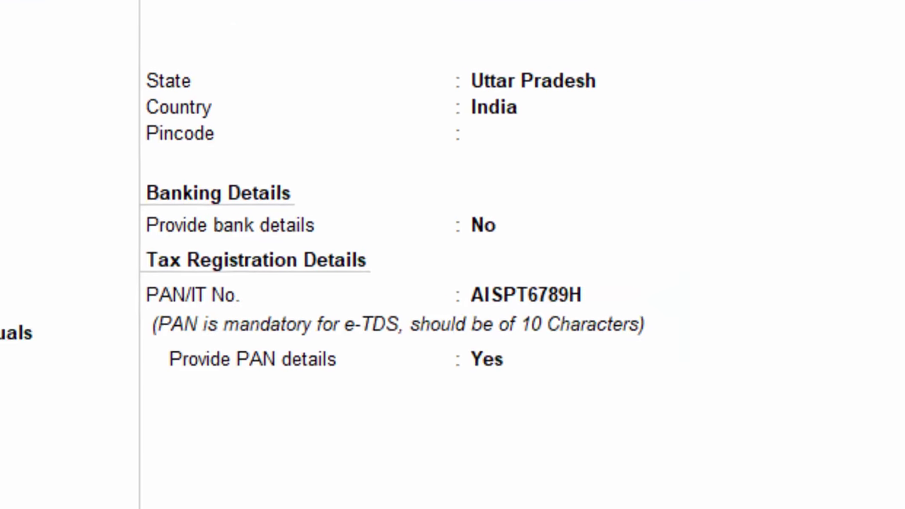
key(ctrl+a)
key(Return)
key(Return)
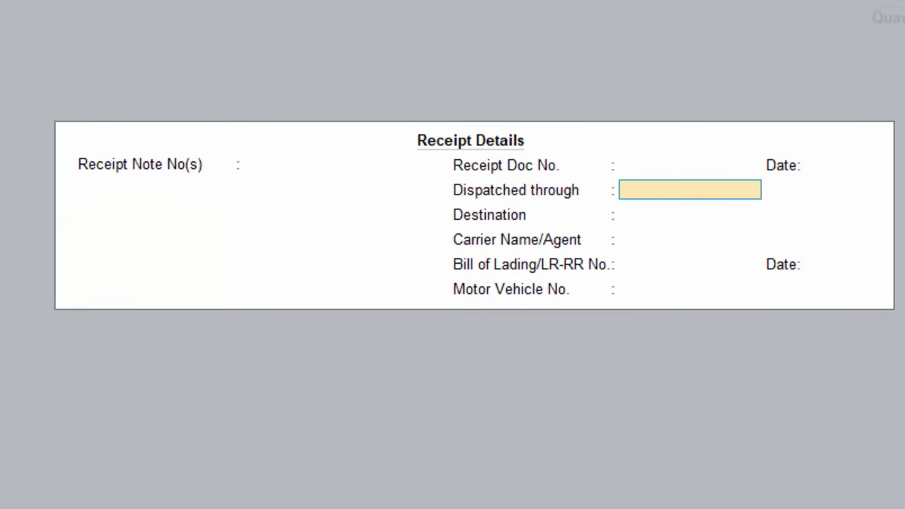
Accept receipt and party details and add 60 nos Desktop at 29,000.00.
key(Return)
key(Return)
key(Return)
key(Return)
key(Return)
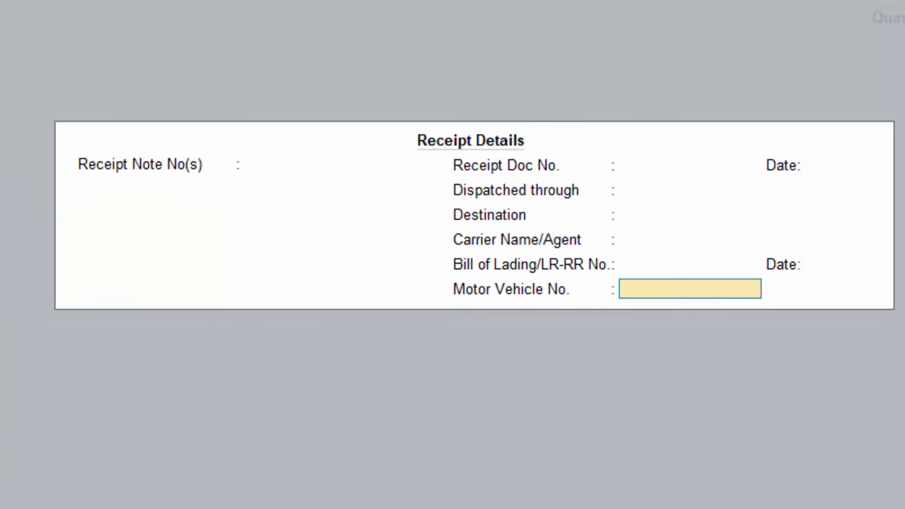
key(Return)
key(Return)
key(Return)
key(Return)
key(Return)
key(Return)
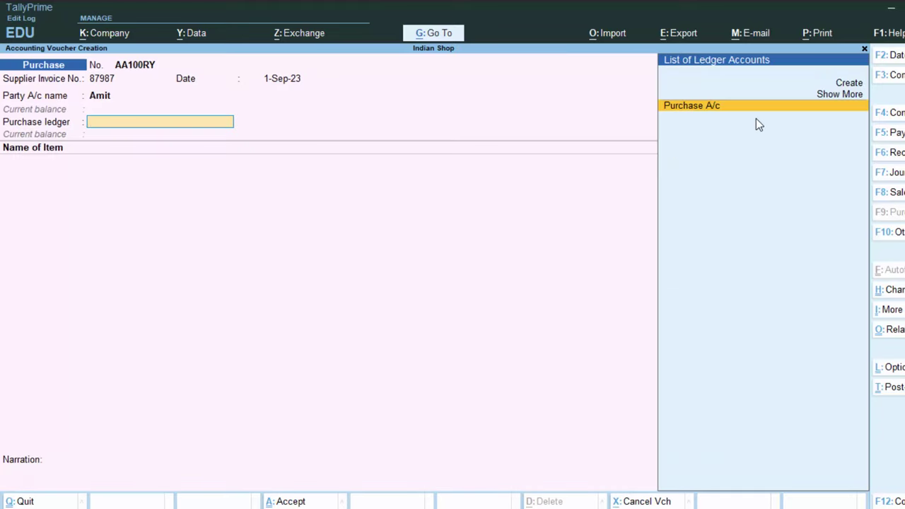
key(Return)
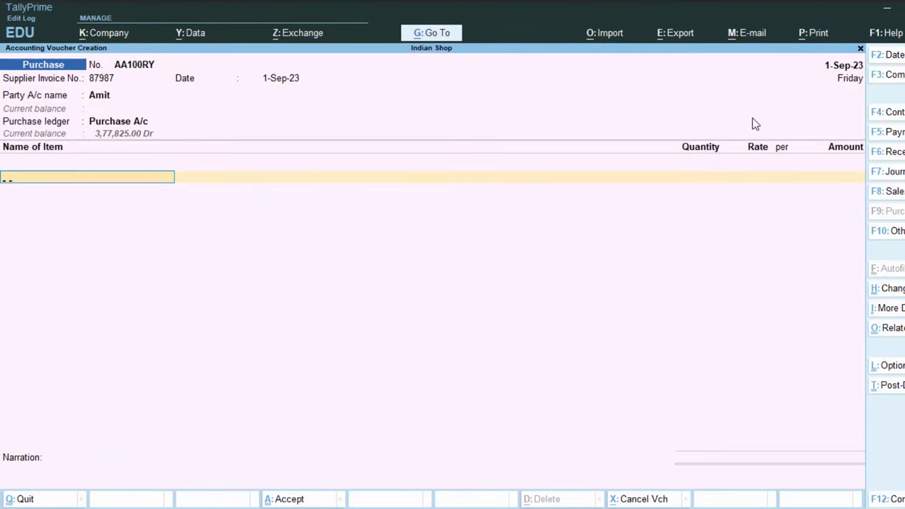
text(k)
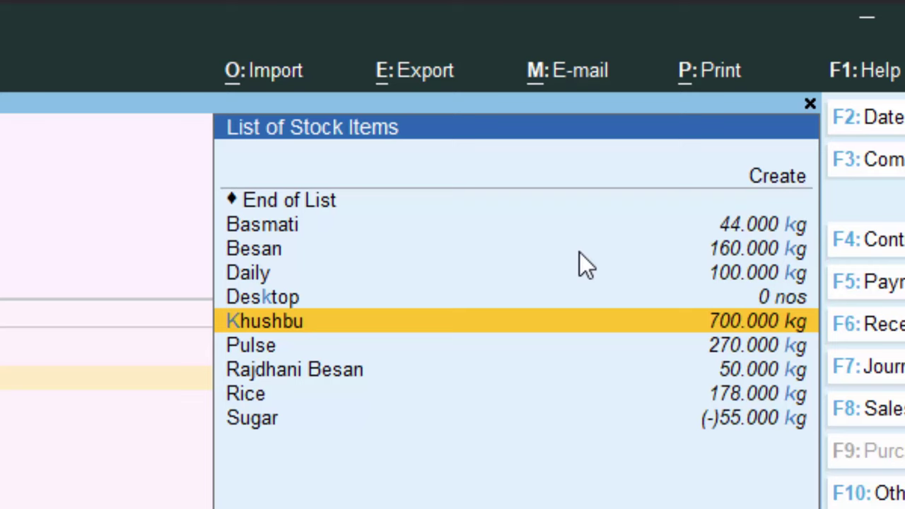
key(Up)
key(Return)
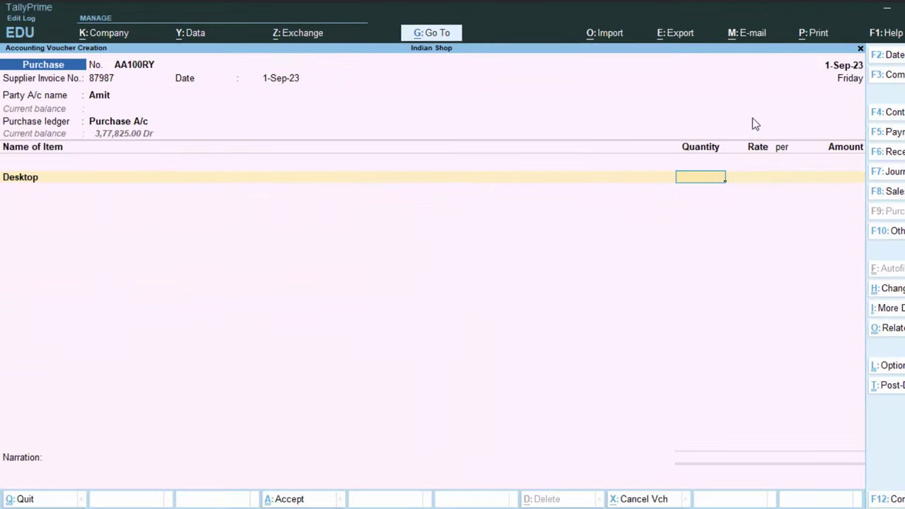
text(60)
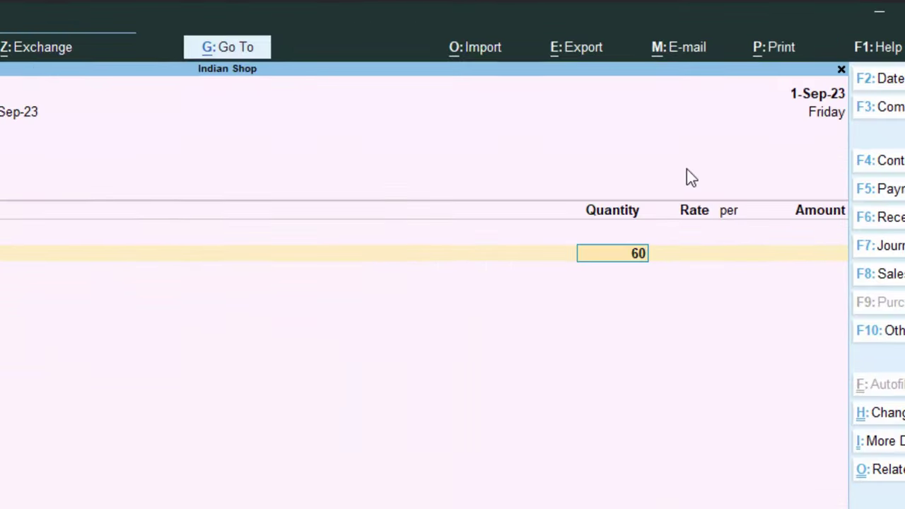
key(Return)
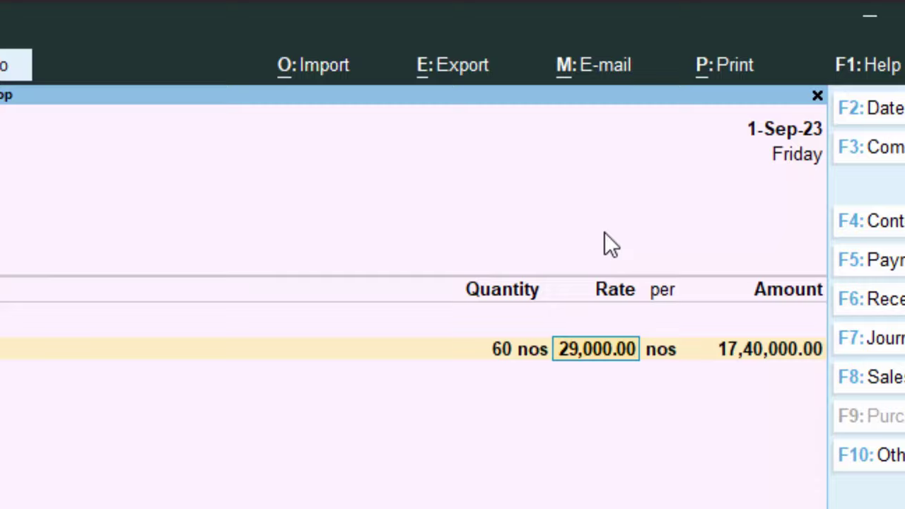
key(Return)
key(Return)
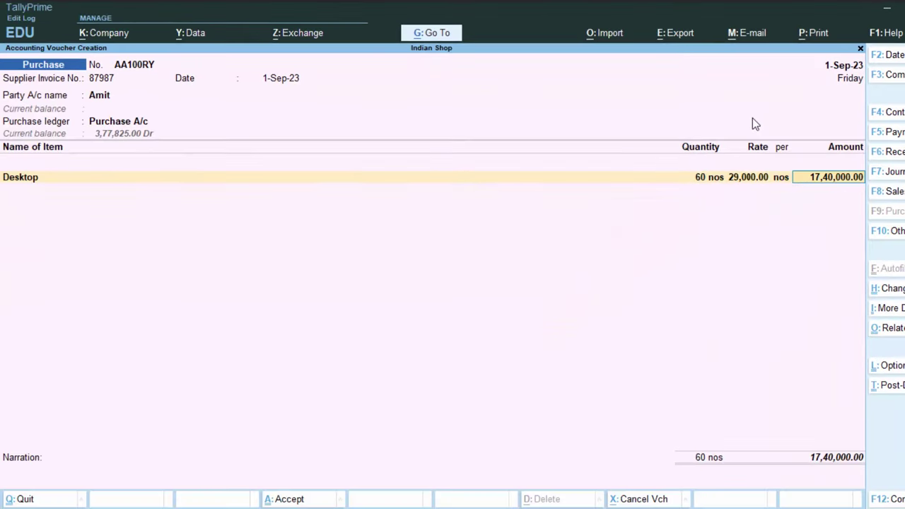
key(Return)
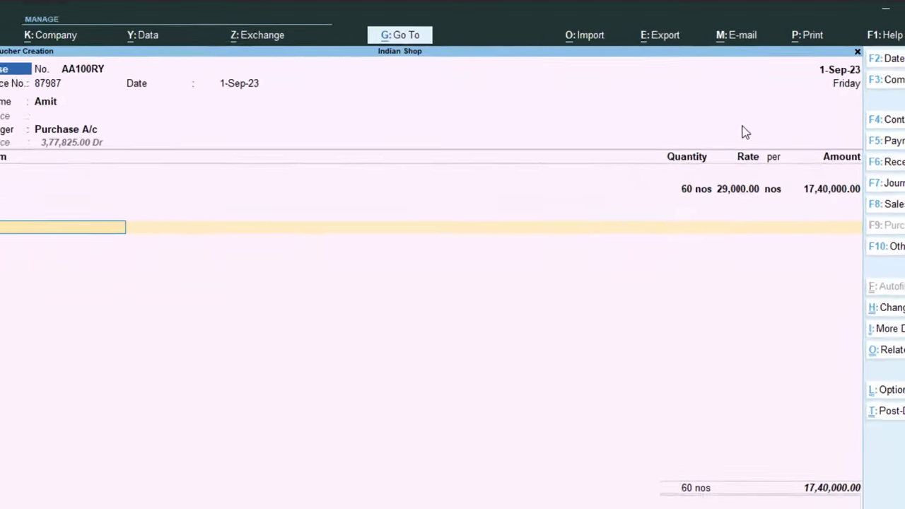
Add a Tds ledger line, then quit the purchase voucher without saving.
key(Return)
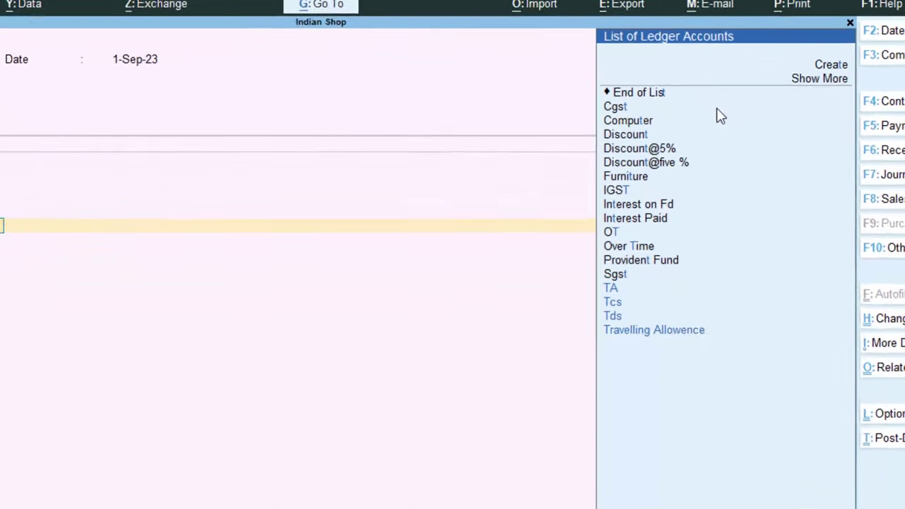
key(Down)
key(Down)
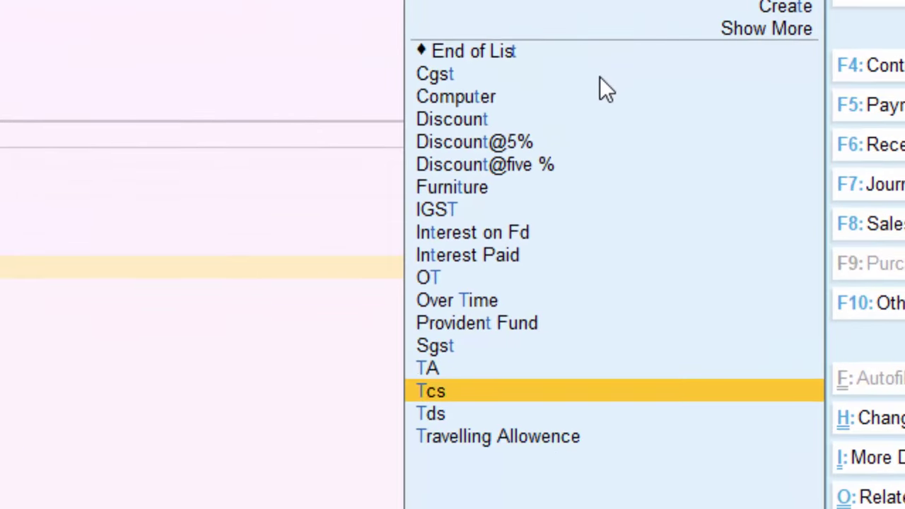
key(Down)
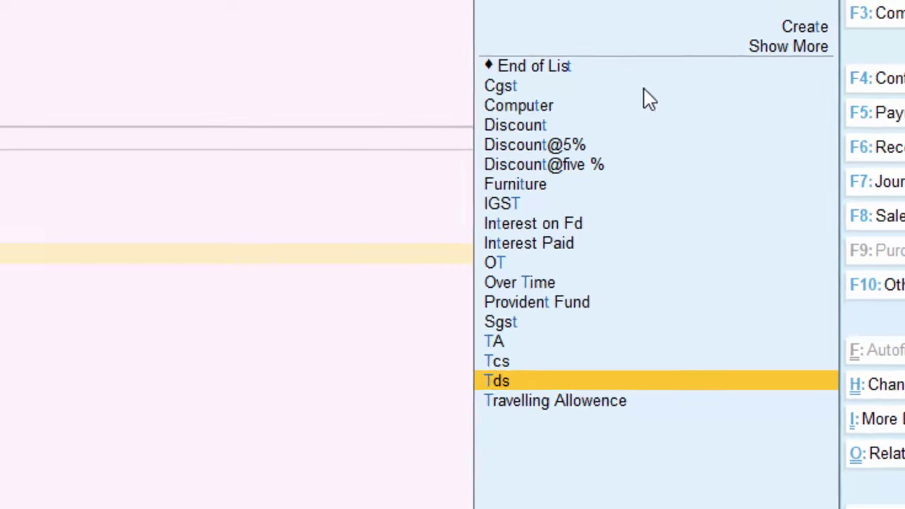
key(Return)
key(BackSpace)
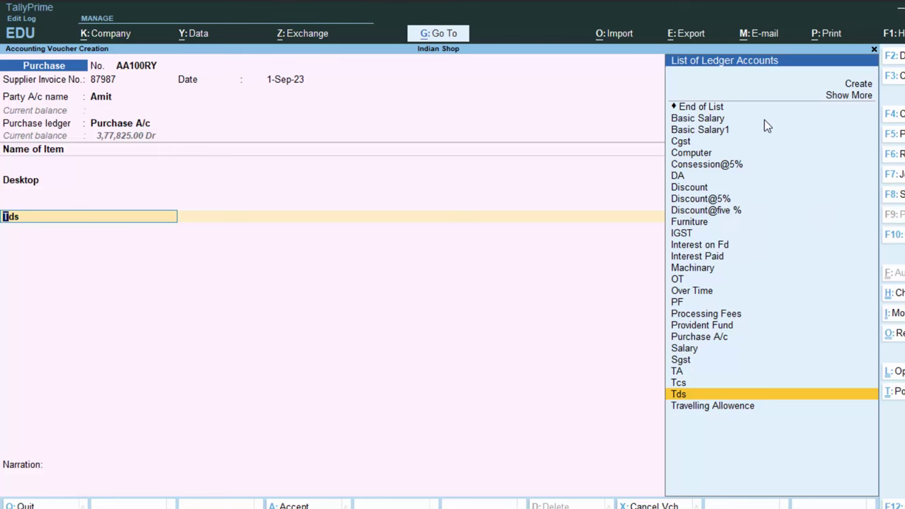
key(Escape)
Discard the voucher and open the Tds ledger for alteration.
key(y)
key(Up)
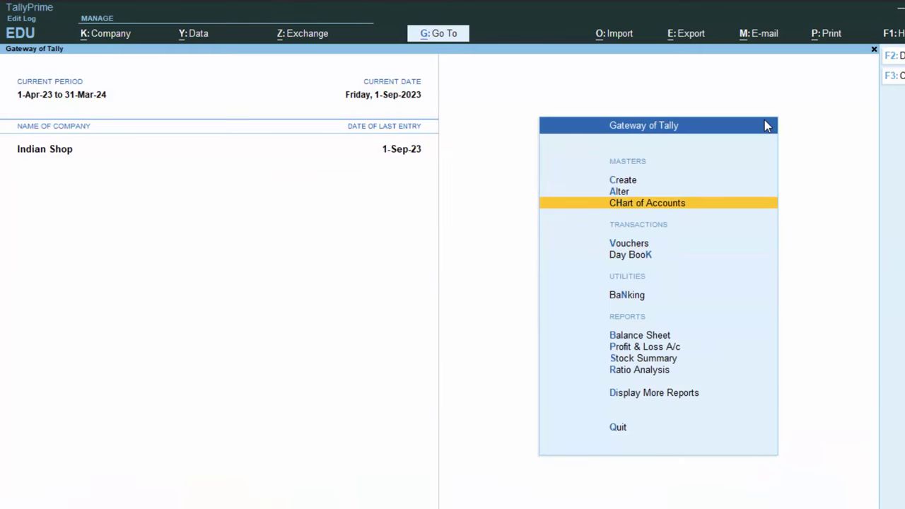
key(Up)
key(Return)
key(Down)
key(Return)
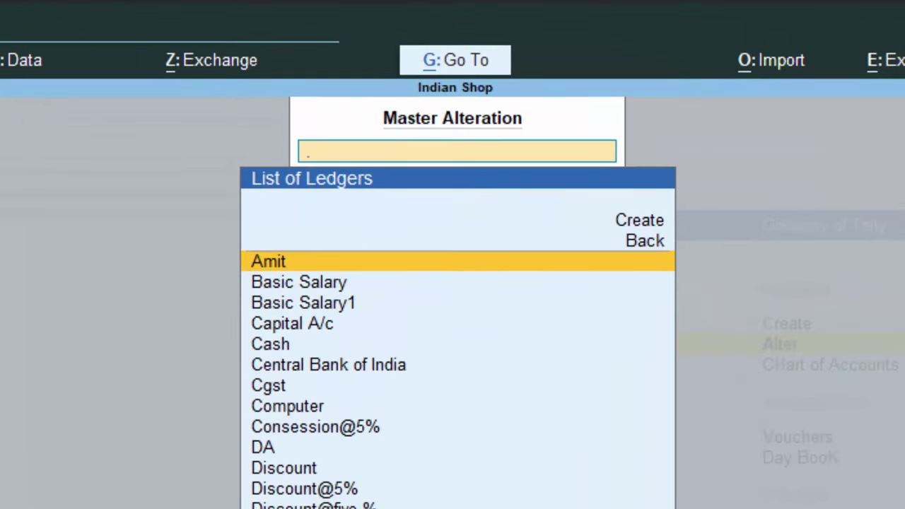
text(T)
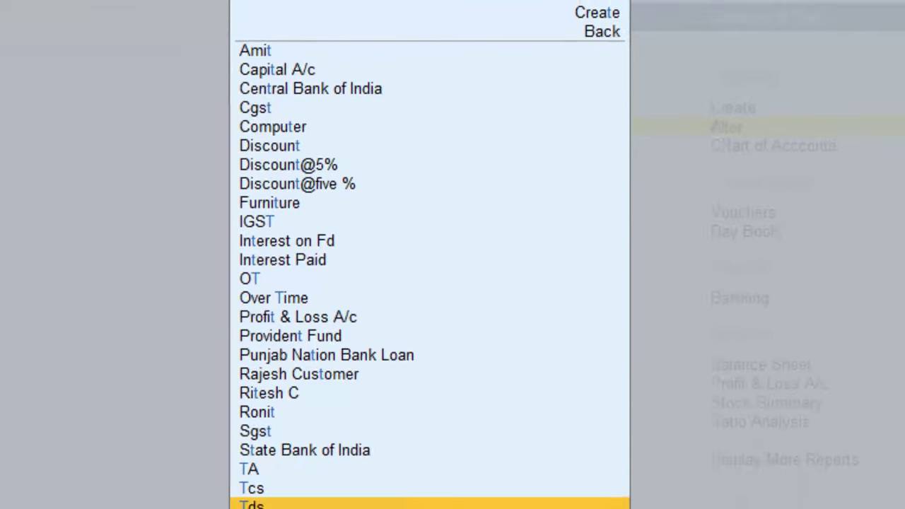
key(Return)
Keep TDS as the type of duty and start creating a new nature of payment.
key(Return)
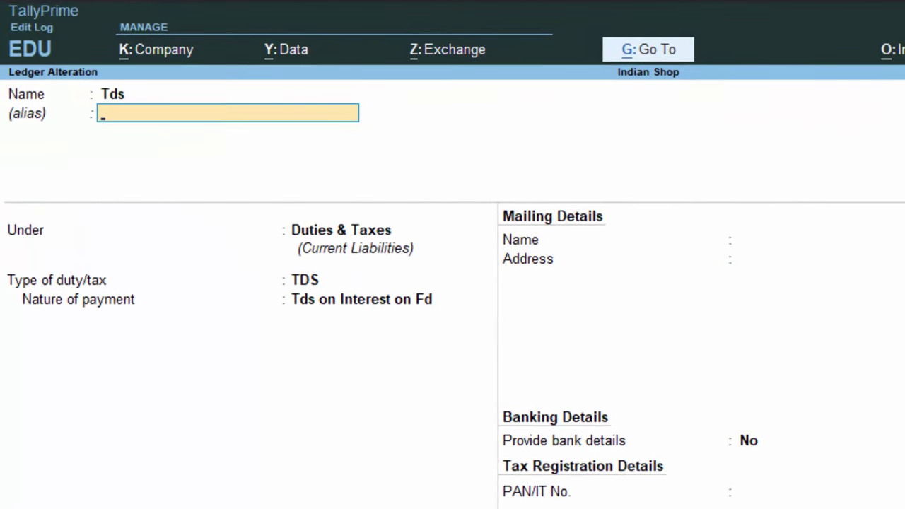
key(Return)
key(Return)
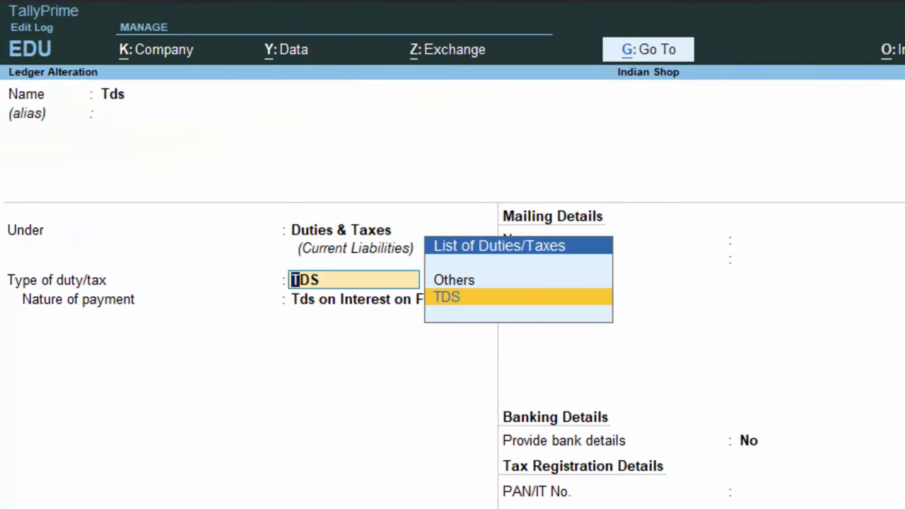
key(Return)
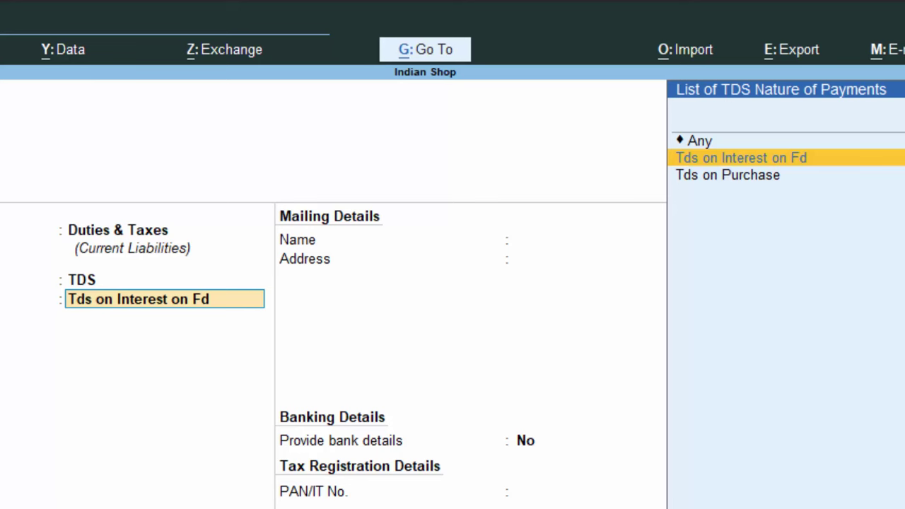
key(Up)
key(Up)
key(Return)
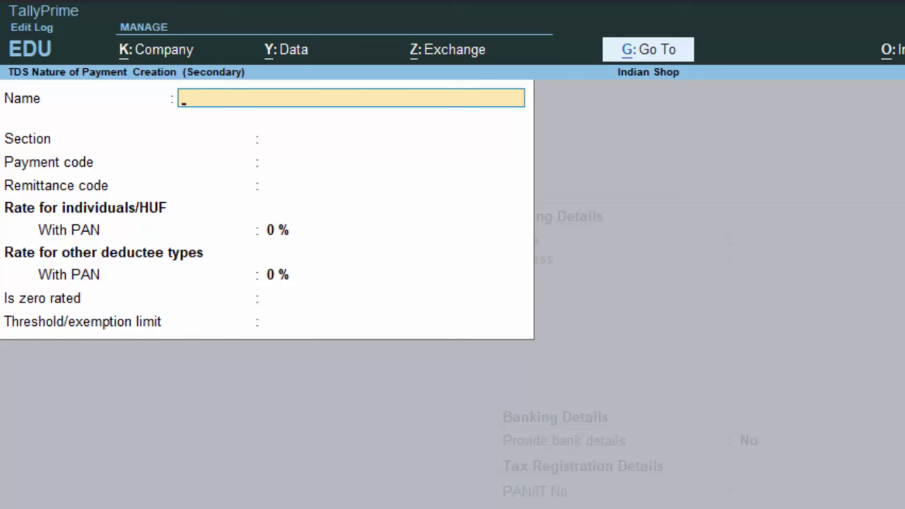
Name the nature of payment 'Tds on Goods' with section 123, payment code 145, remittance code 567.
text(Tds o)
text(n Goods)
key(Return)
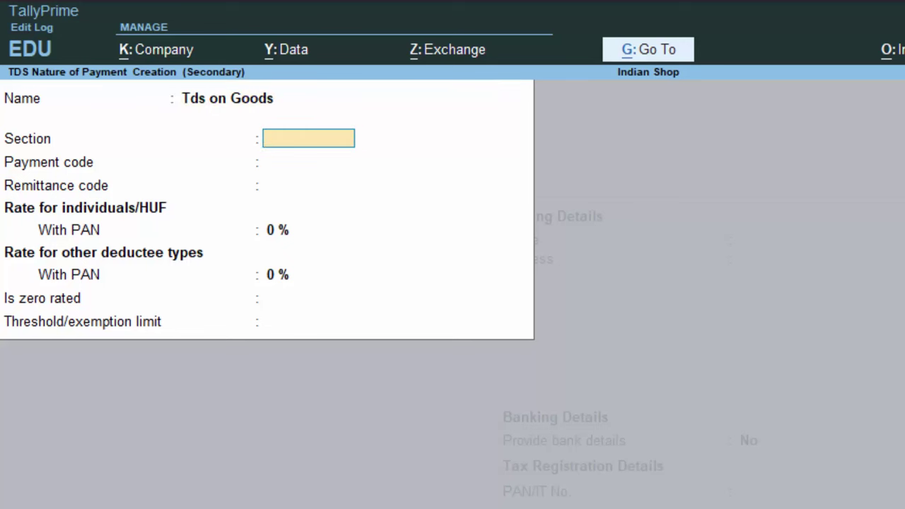
text(12)
text(3)
key(Return)
text(14)
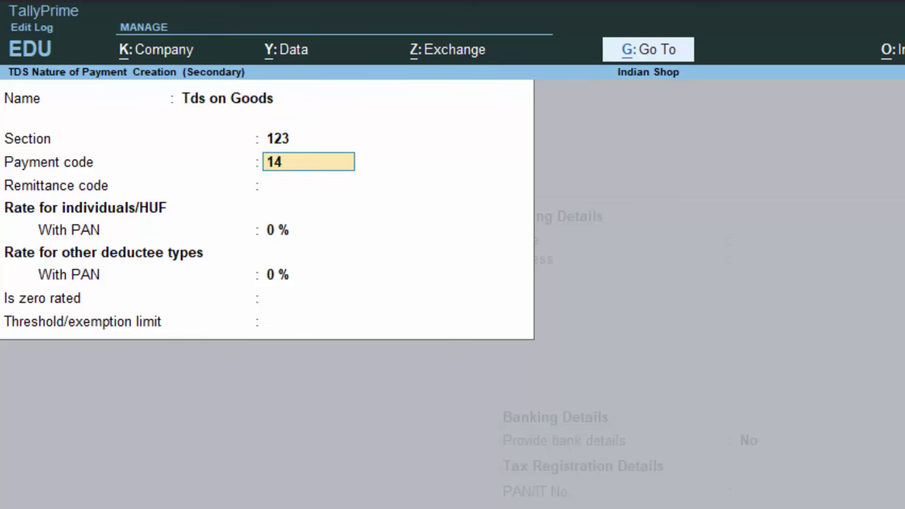
text(5)
key(Return)
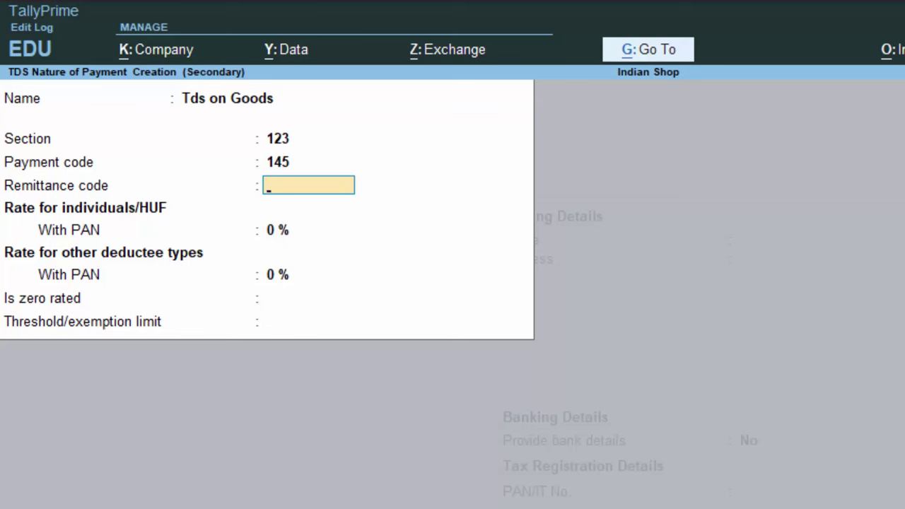
text(567)
key(Return)
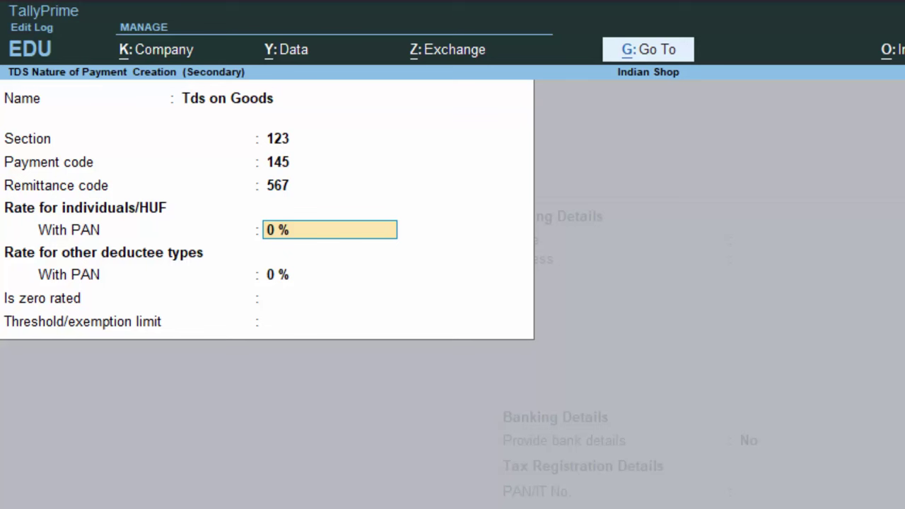
Set 10% rates for deductees with PAN and a 50,000 threshold limit.
text(10)
key(Return)
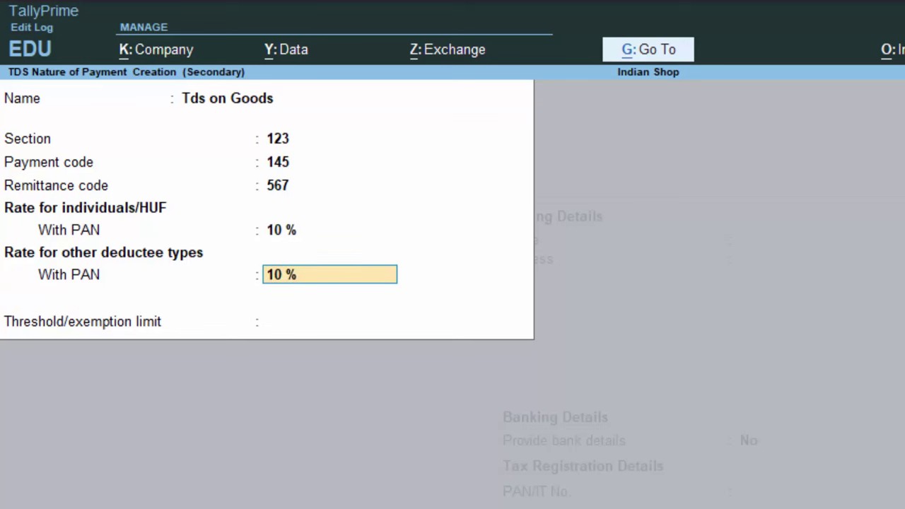
key(Return)
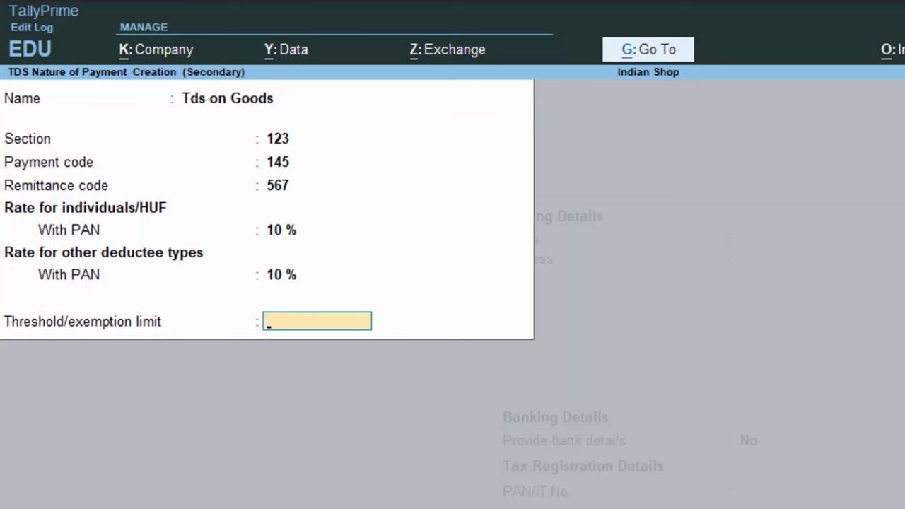
text(5)
text(0000)
key(Return)
Save Tds on Goods on the Tds ledger and return to Gateway of Tally.
key(Return)
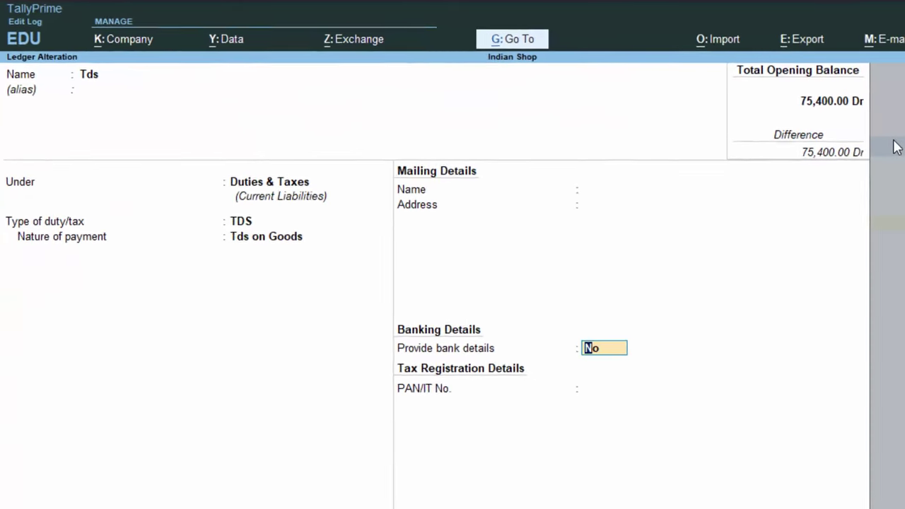
key(Return)
key(Return)
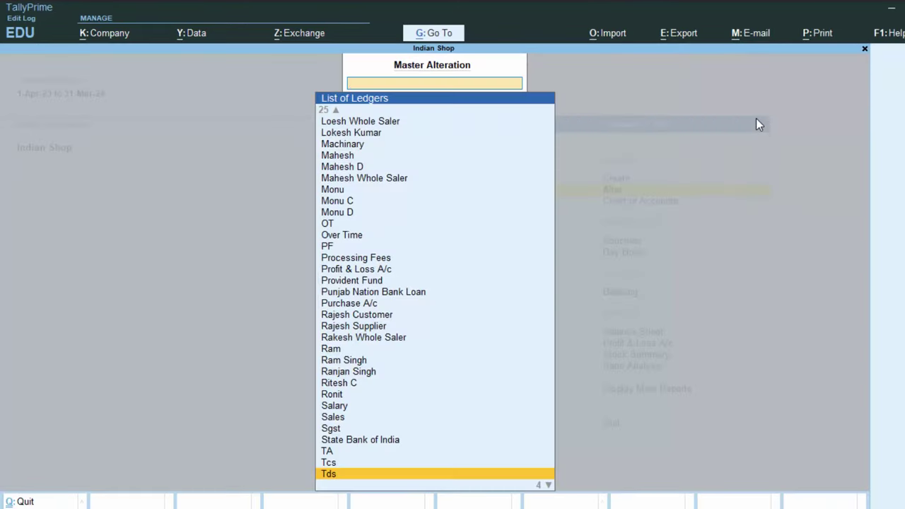
key(Escape)
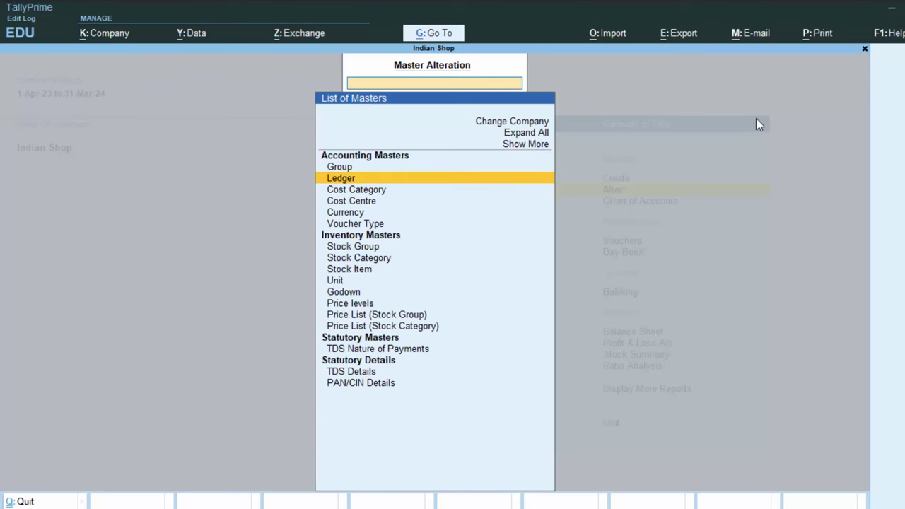
key(Escape)
Alter Purchase A/c so its TDS nature of payment is Tds on Goods, then save.
key(Down)
key(Down)
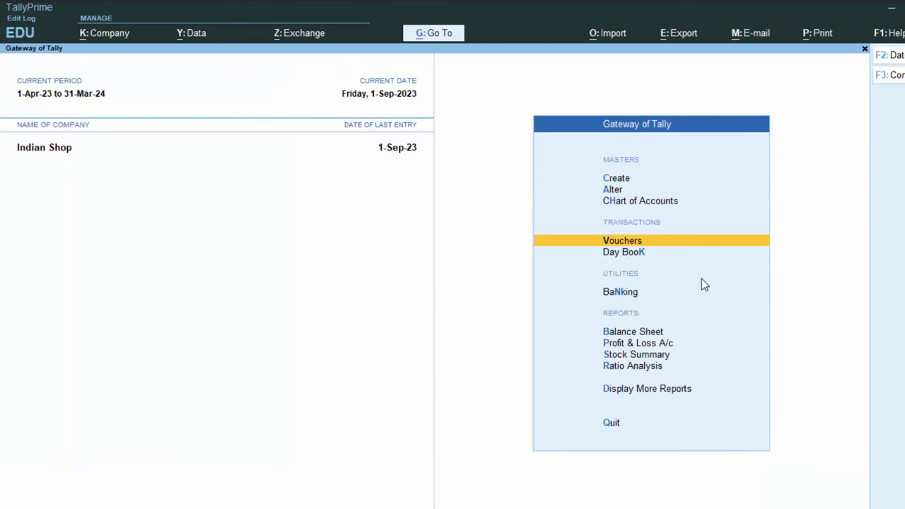
key(Up)
key(Up)
key(Return)
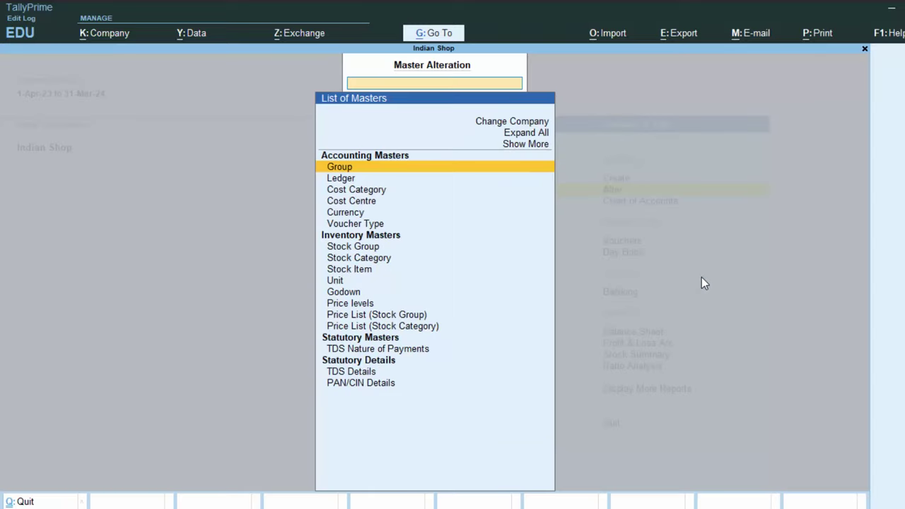
key(Down)
key(Return)
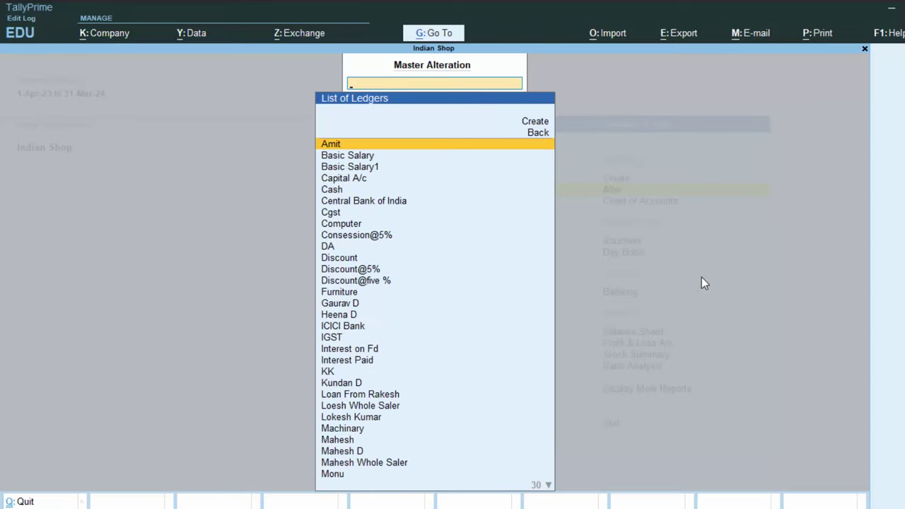
text(x)
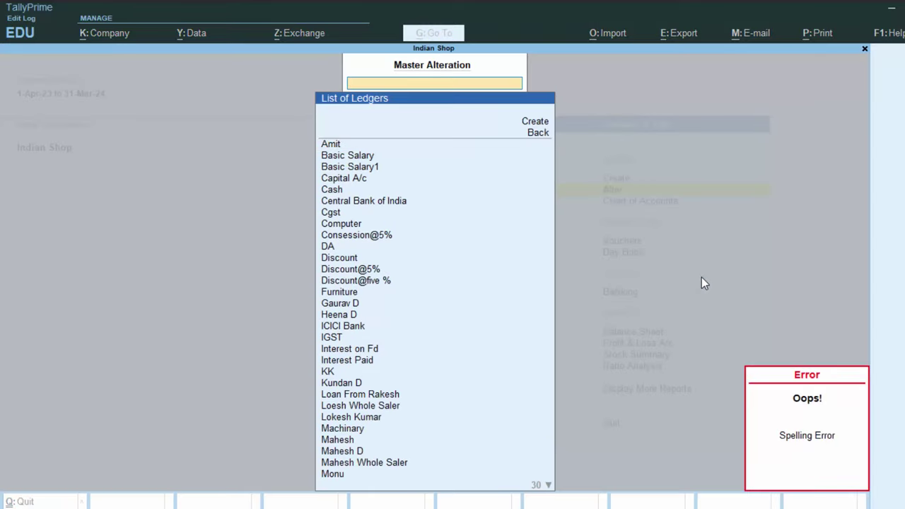
text(P)
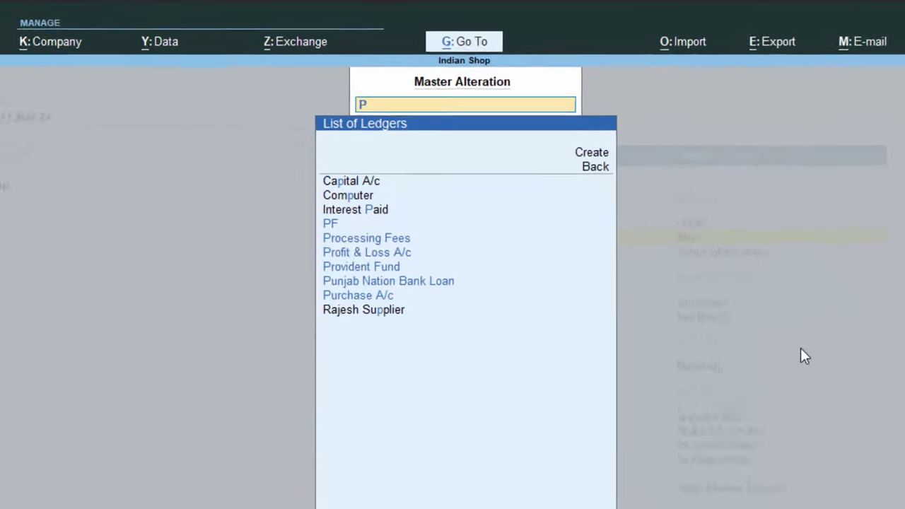
key(Down)
key(Down)
key(Down)
key(Down)
key(Down)
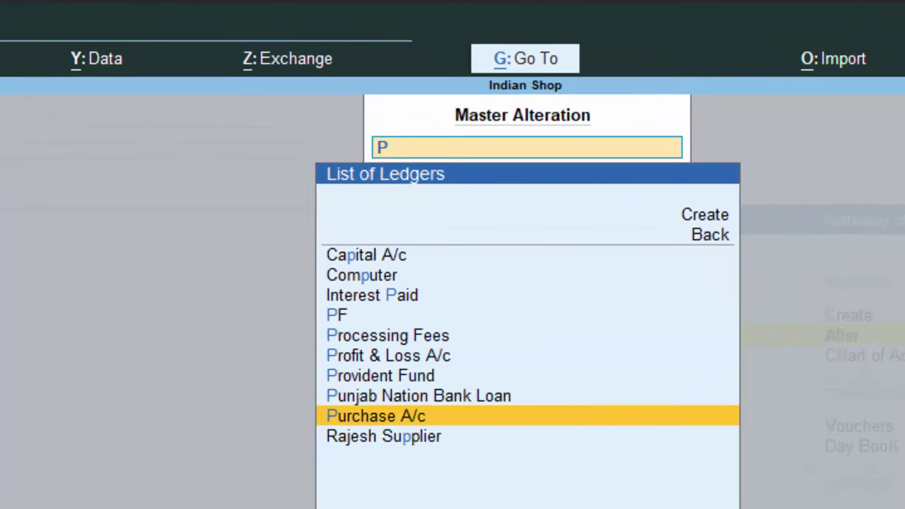
key(Return)
key(Return)
key(Return)
key(Return)
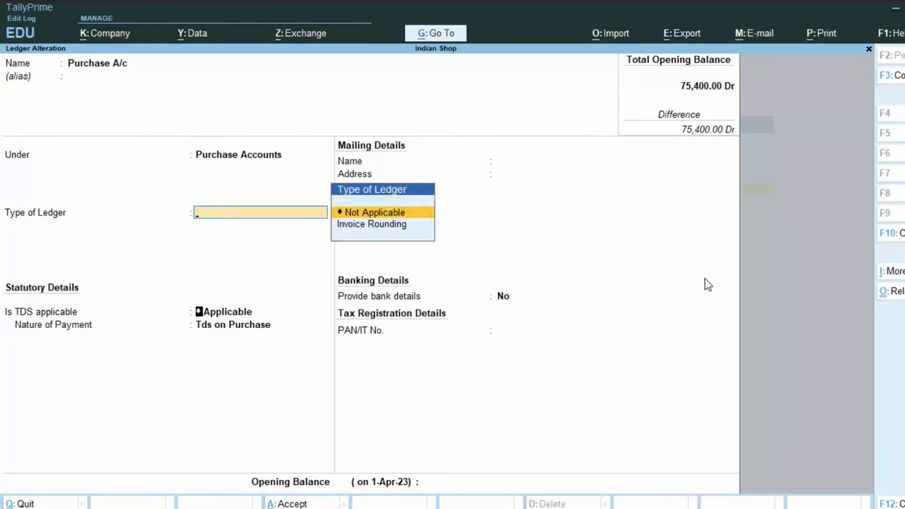
key(Return)
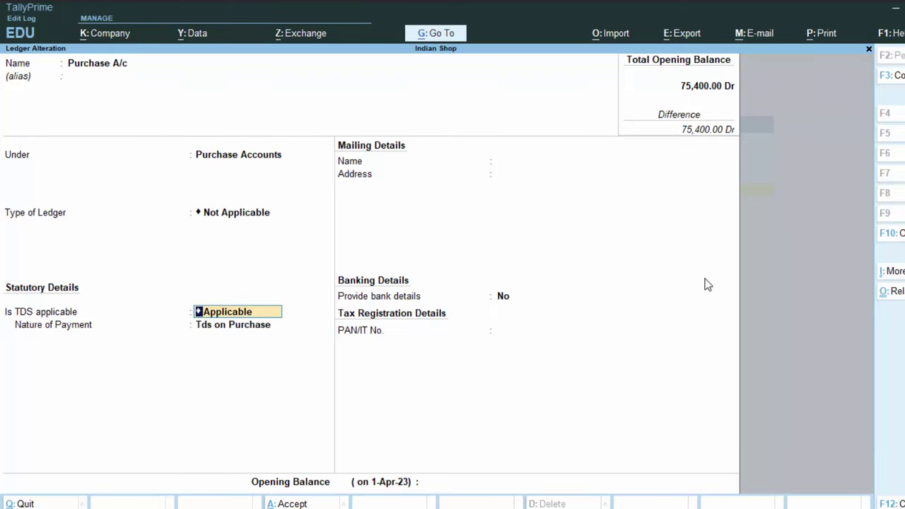
key(Return)
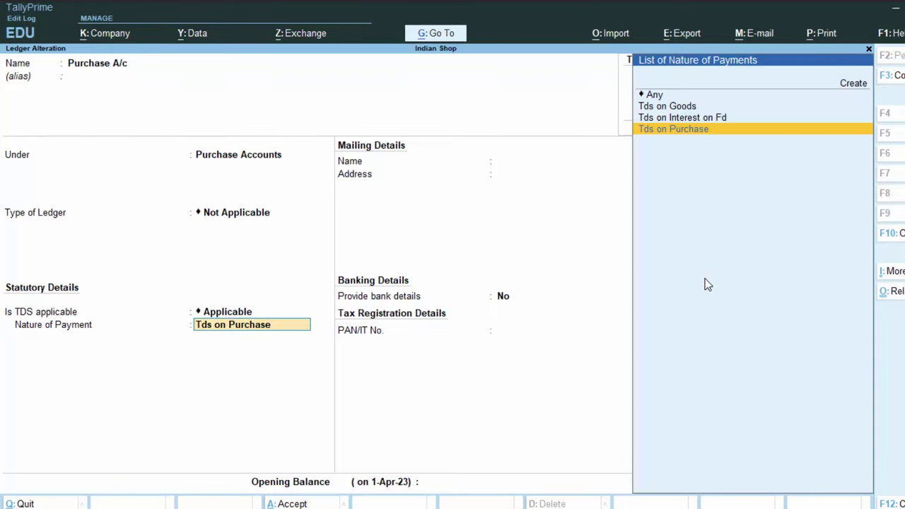
key(Up)
key(Up)
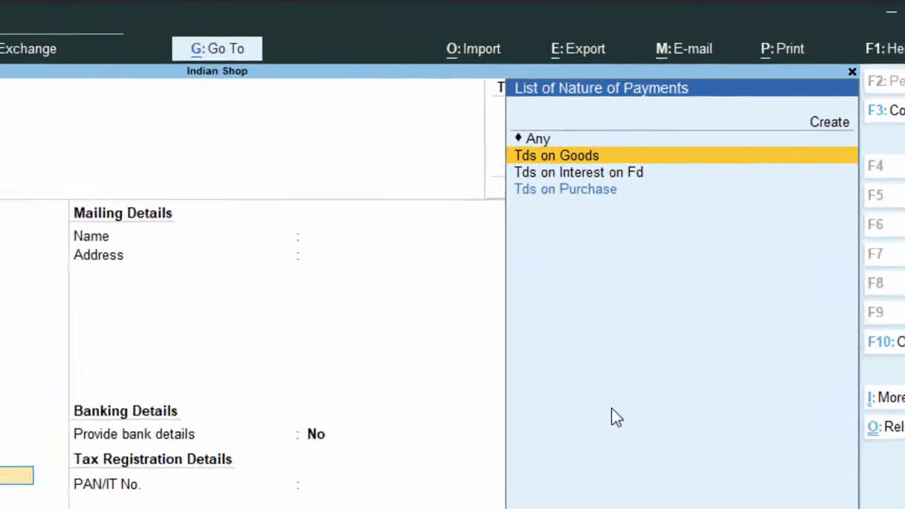
key(Return)
key(Return)
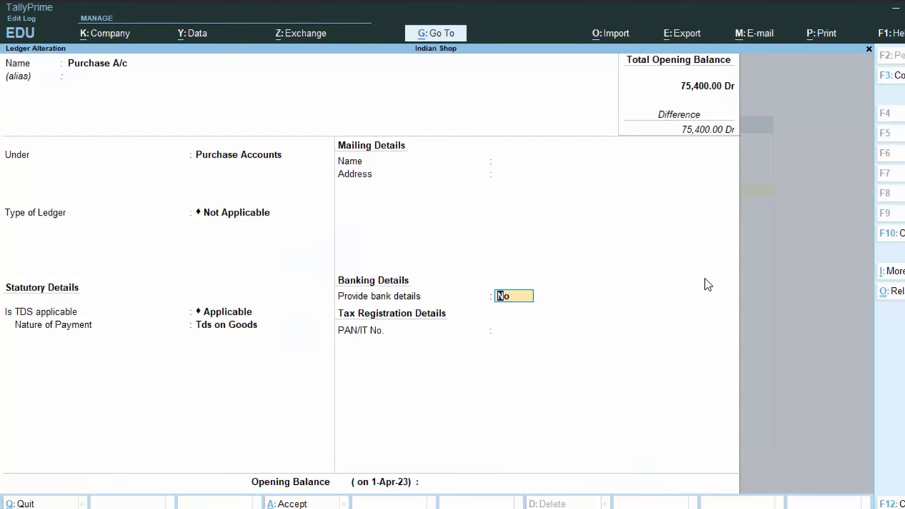
key(Return)
key(Return)
key(Return)
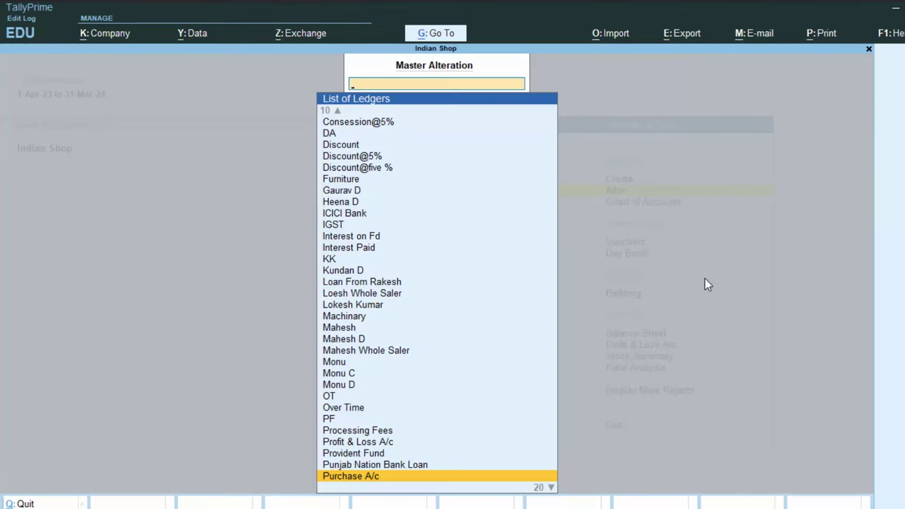
key(Escape)
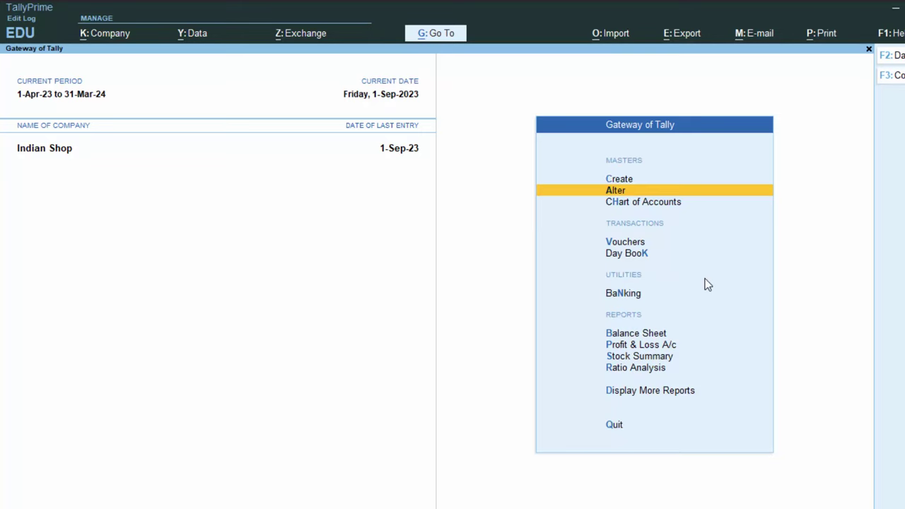
Start a purchase voucher: invoice 475, 1-Sep-23, existing party, Purchase A/c, Desktop item.
text(v)
text(475)
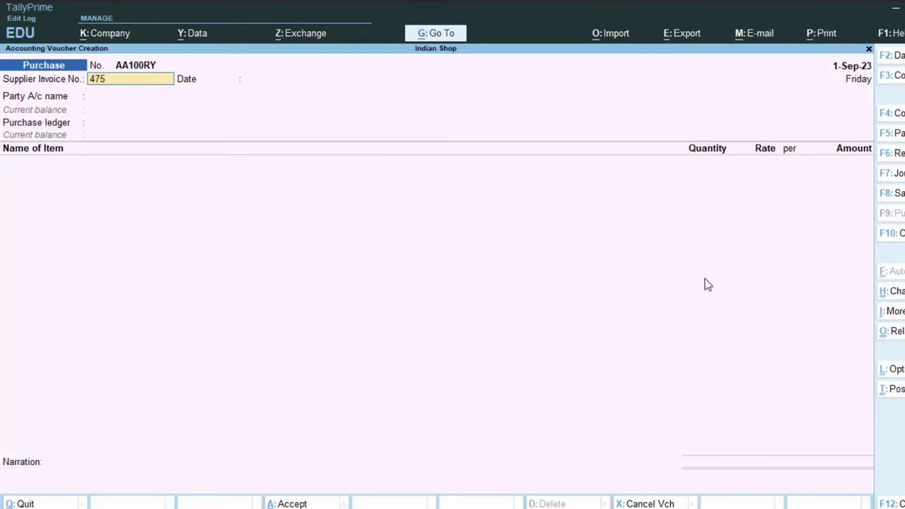
key(Return)
key(Return)
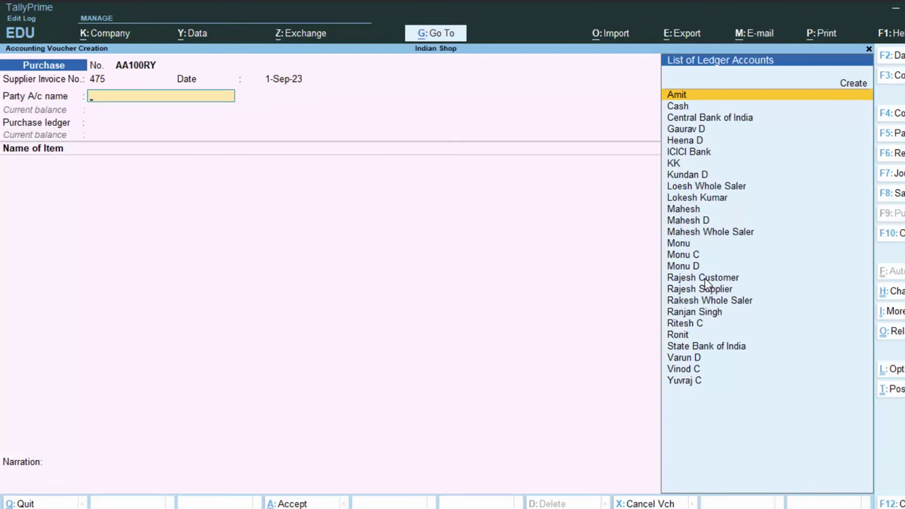
key(Return)
key(Return)
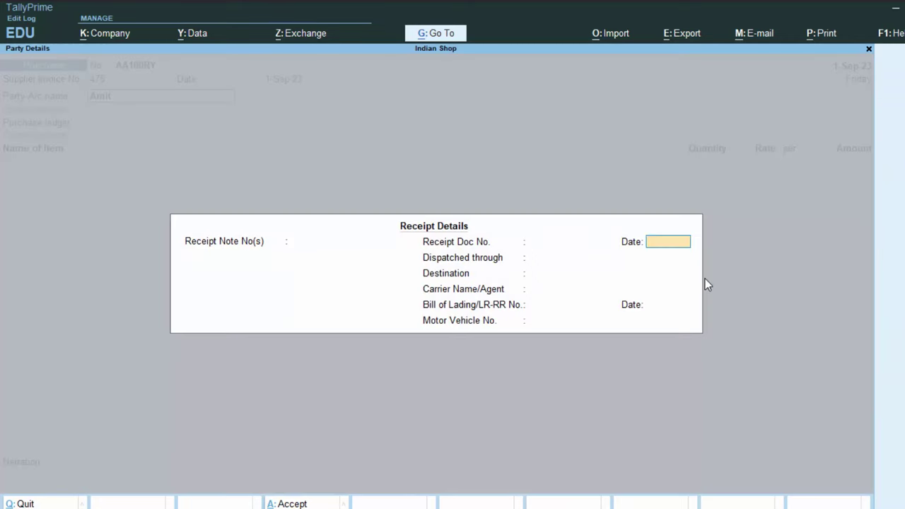
key(Return)
key(Return)
key(Return)
key(Return)
key(Return)
key(Return)
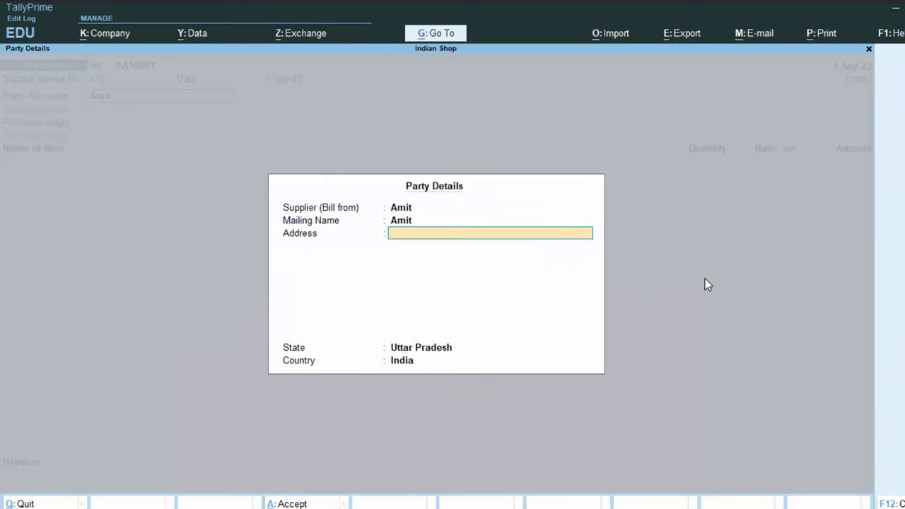
key(Return)
key(Return)
key(Return)
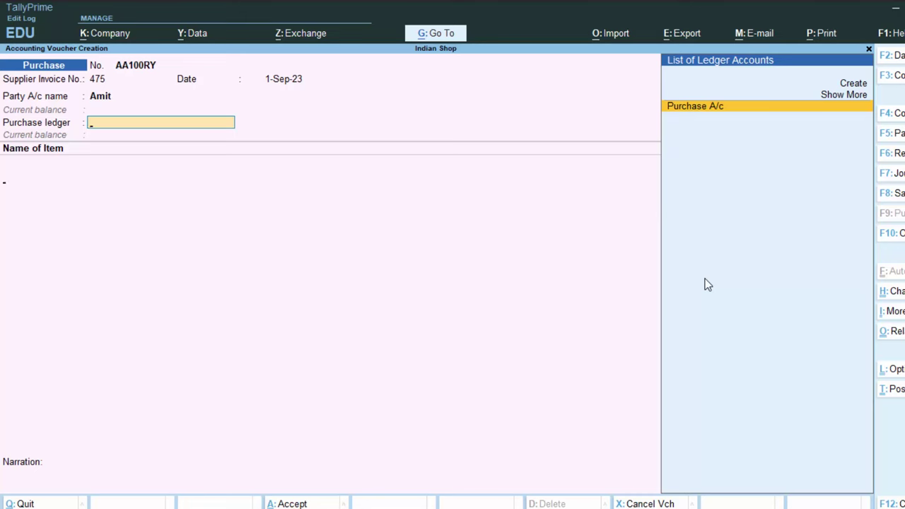
key(Return)
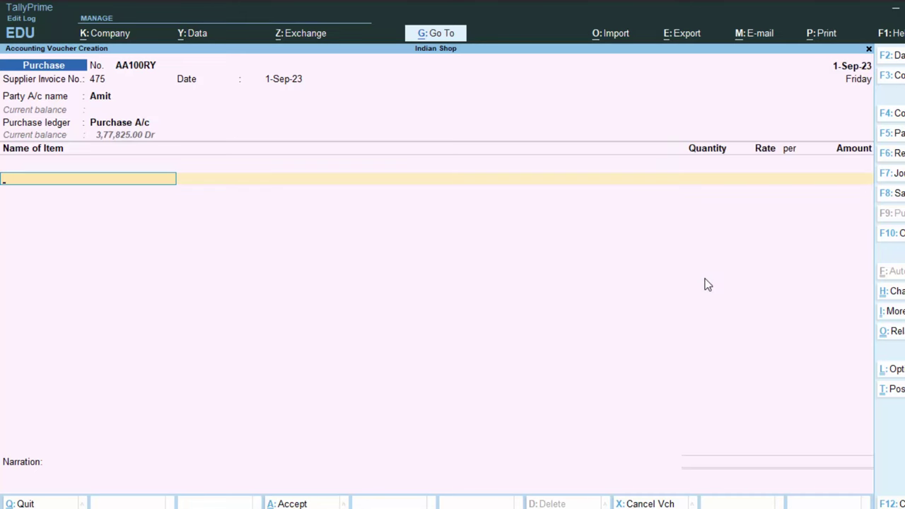
text(D)
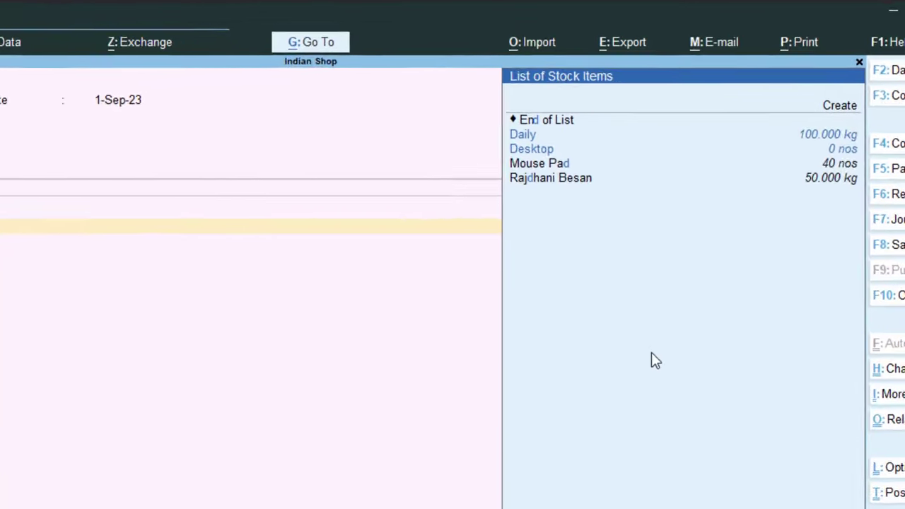
key(Down)
key(Down)
key(Return)
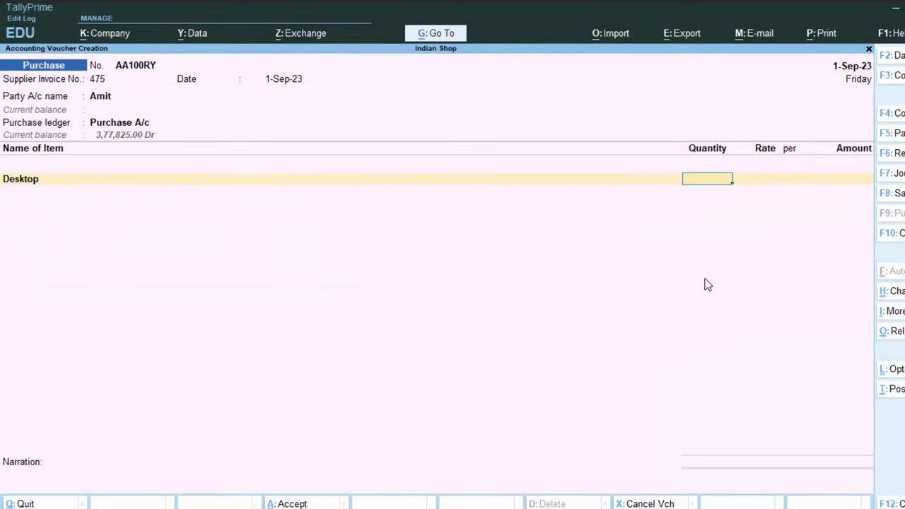
Enter 70 nos Desktop at the 29,000.00 rate.
text(70)
key(Return)
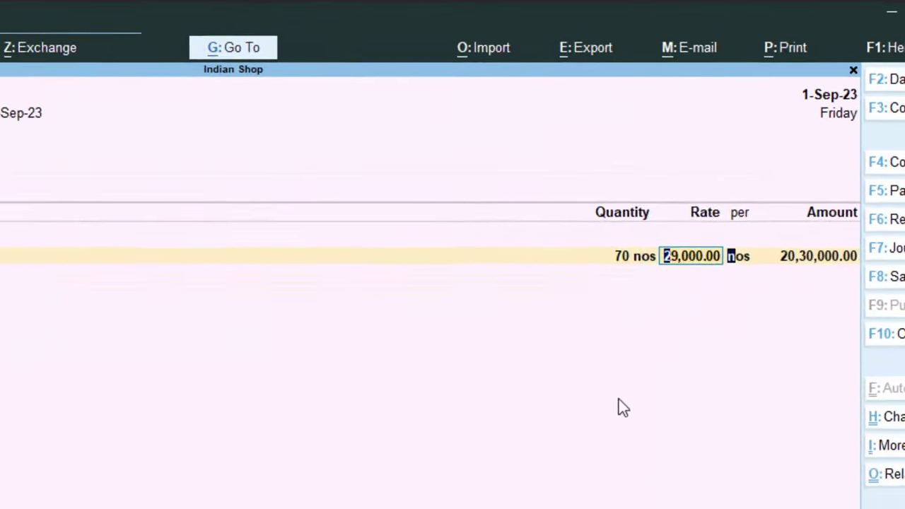
key(Return)
key(Return)
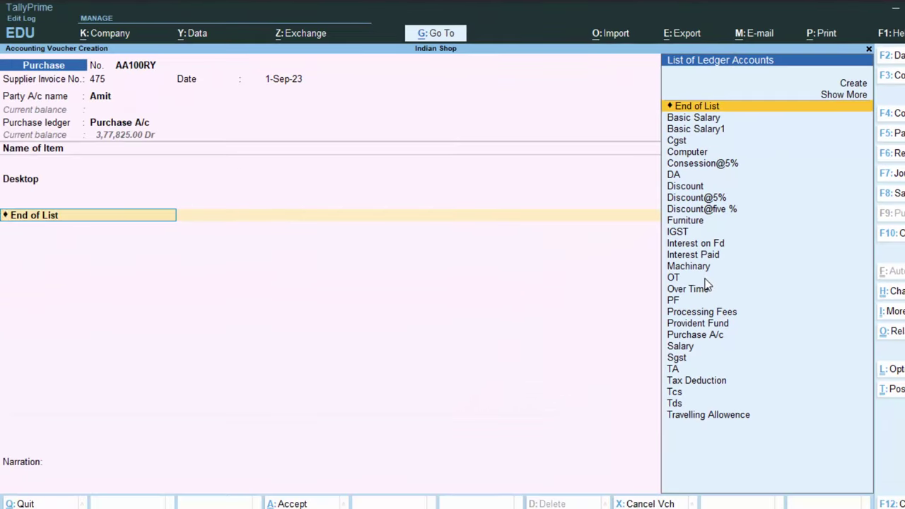
Add a Tds deduction line of (-)2,03,000.00, making the total 18,27,000.00.
text(T)
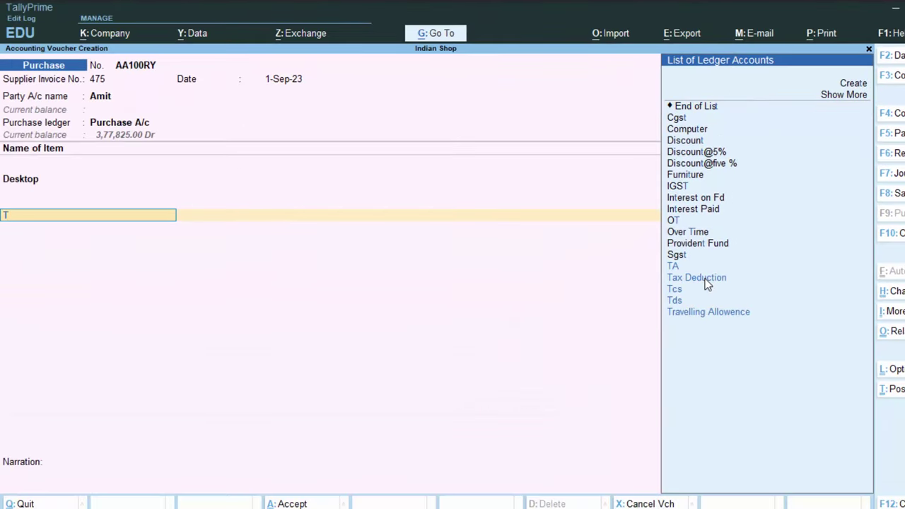
key(Down)
key(Down)
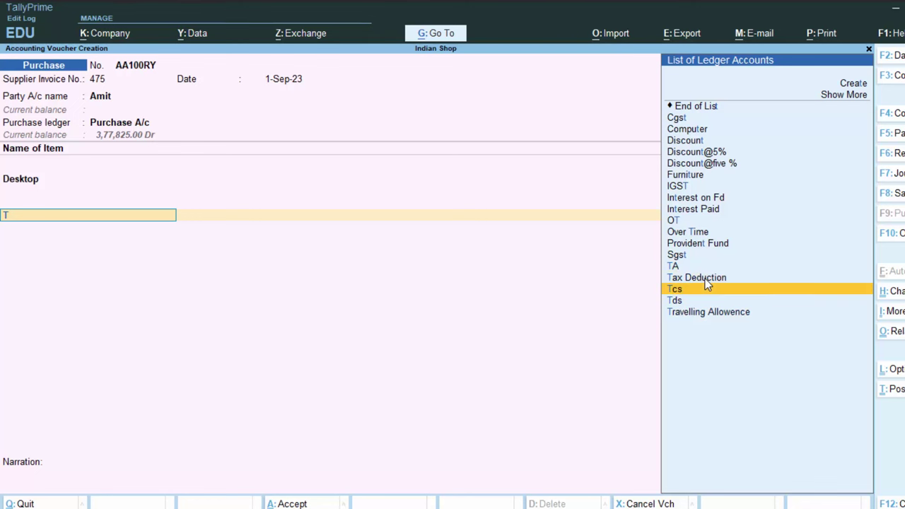
key(Up)
key(Return)
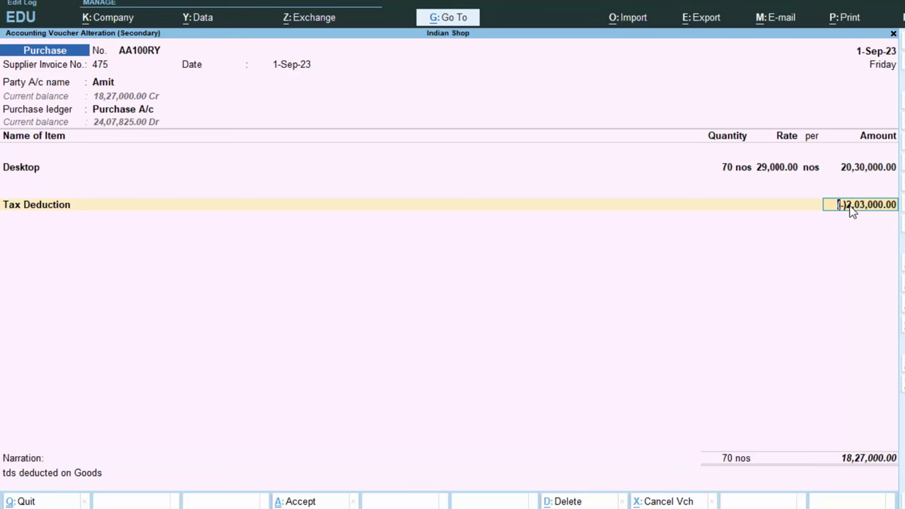
key(BackSpace)
text(T)
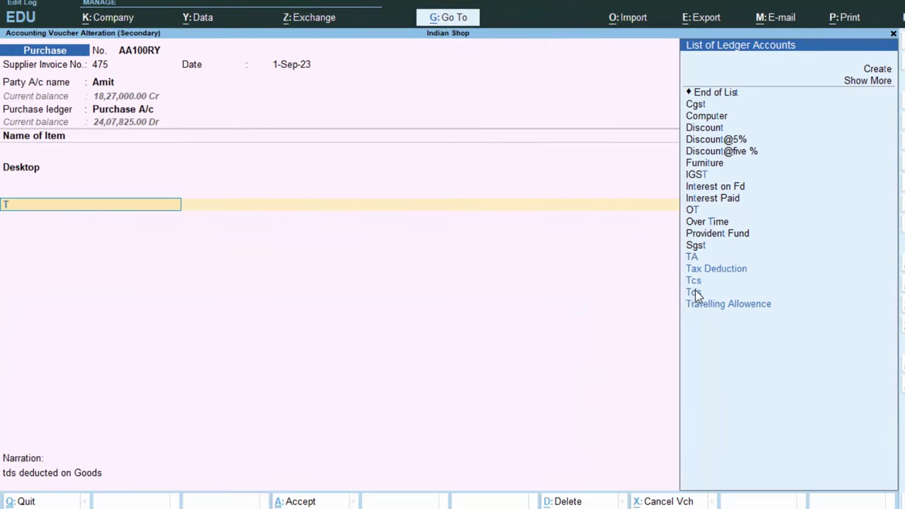
click(694, 293)
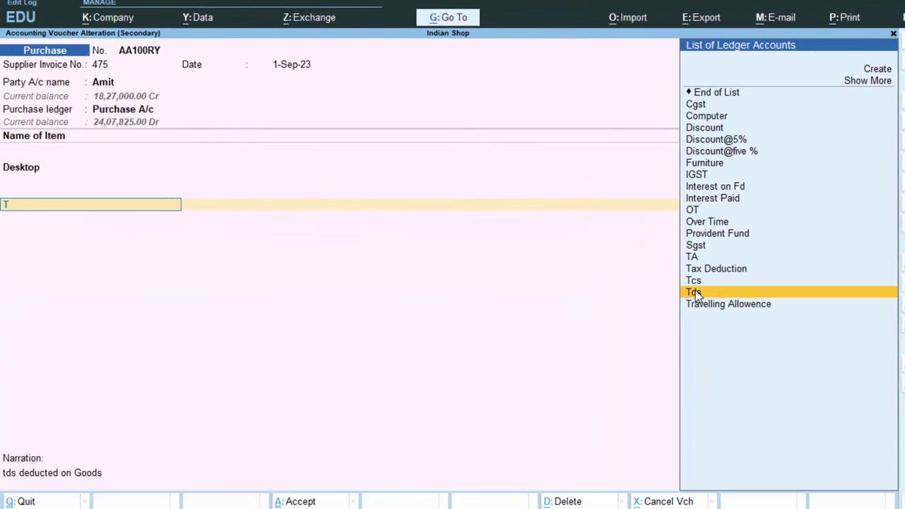
click(695, 292)
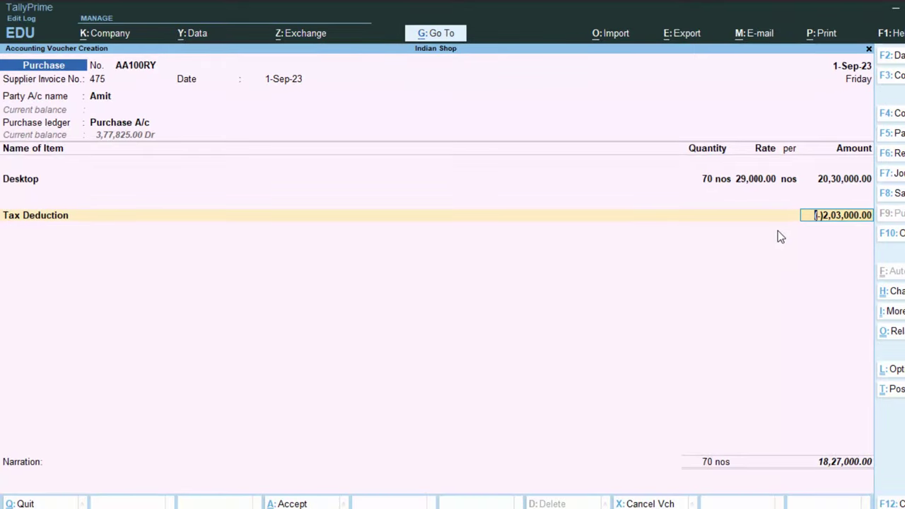
Accept the New Ref 475 bill rows, add narration 'tds deducted on Goods' and save the purchase voucher.
key(Return)
key(Return)
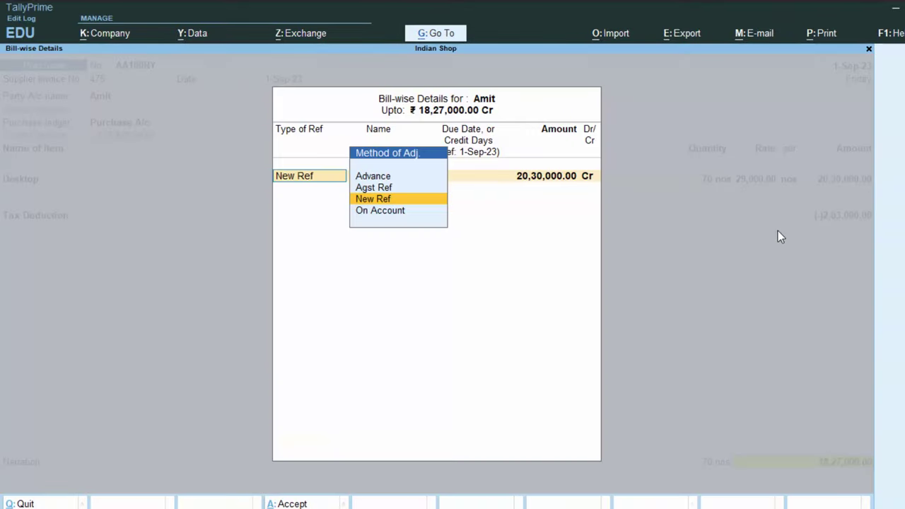
key(Return)
key(Return)
key(Return)
key(Return)
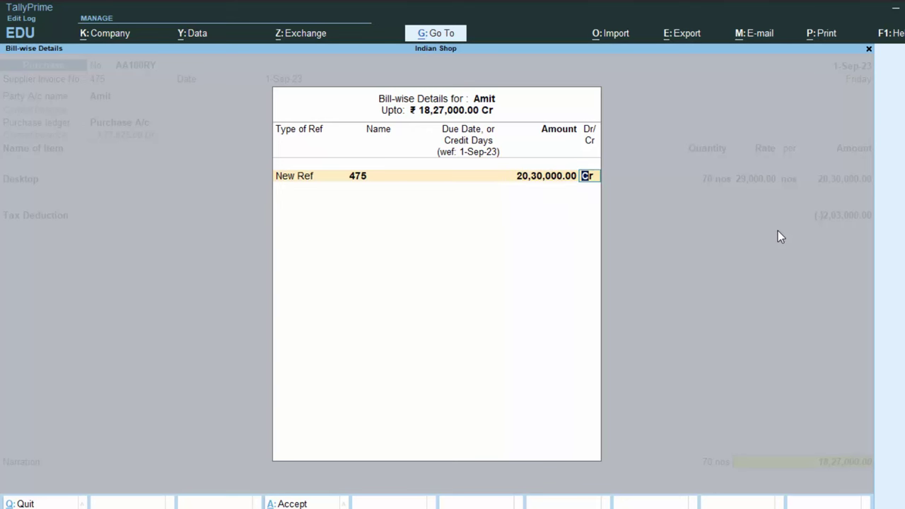
key(Return)
key(Return)
key(Return)
key(Return)
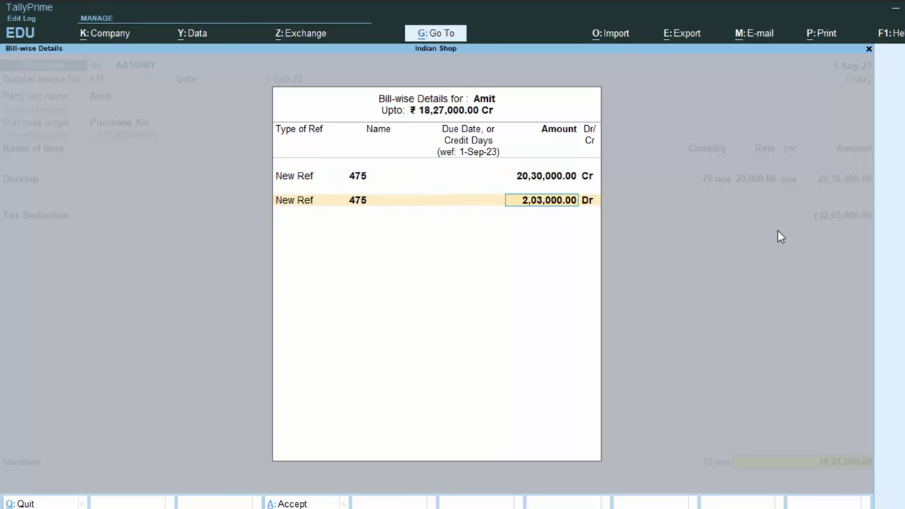
key(Return)
key(Return)
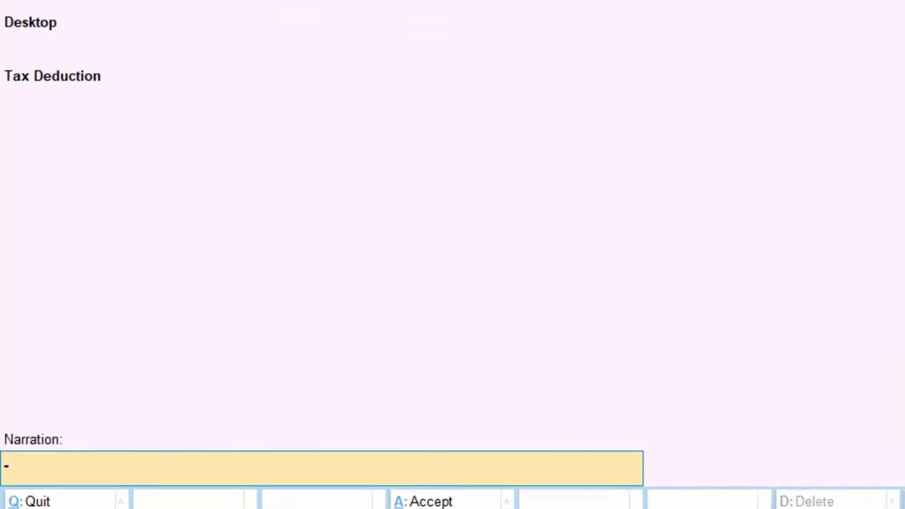
text(tds de)
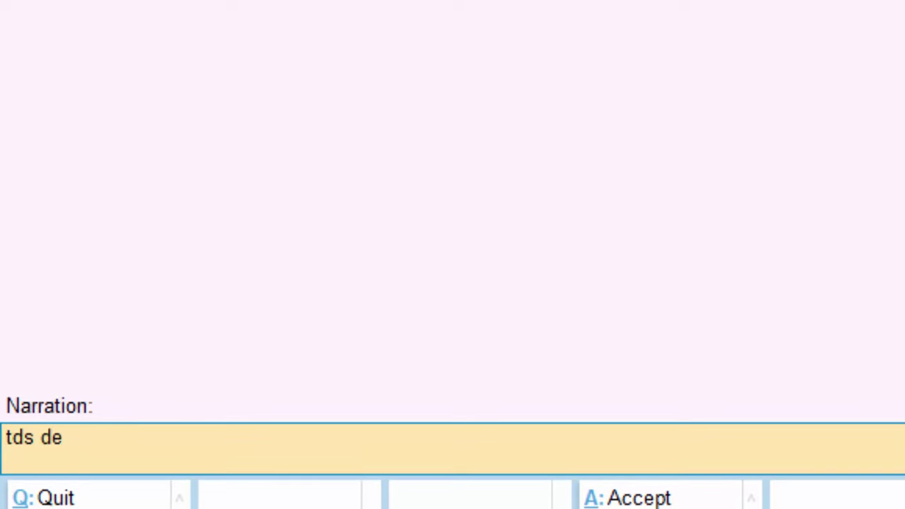
text(ducted)
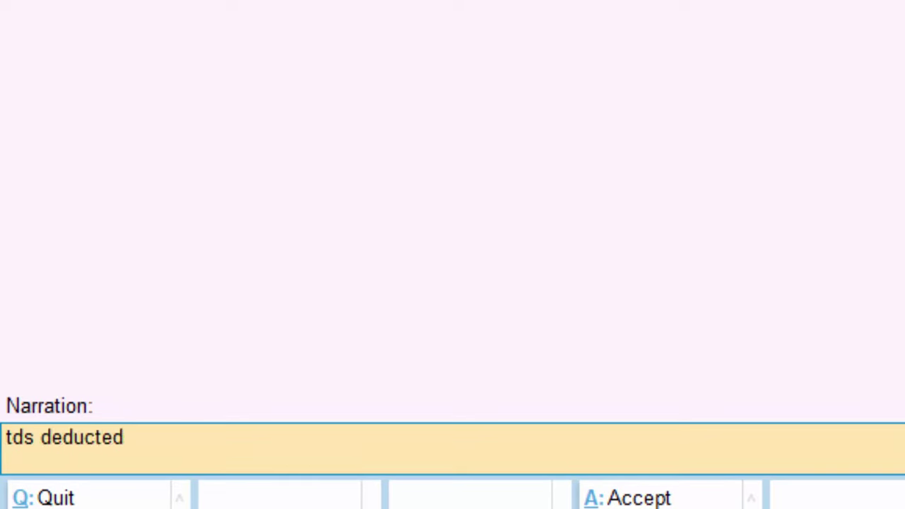
text( on G)
text(oods)
key(Return)
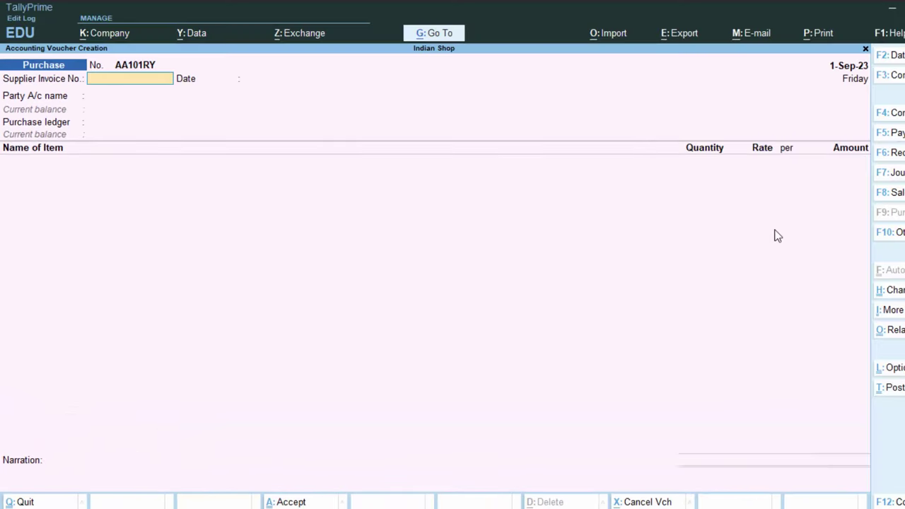
Return to Gateway and reopen the party's purchase voucher AA100RY from the Day Book.
key(Escape)
key(y)
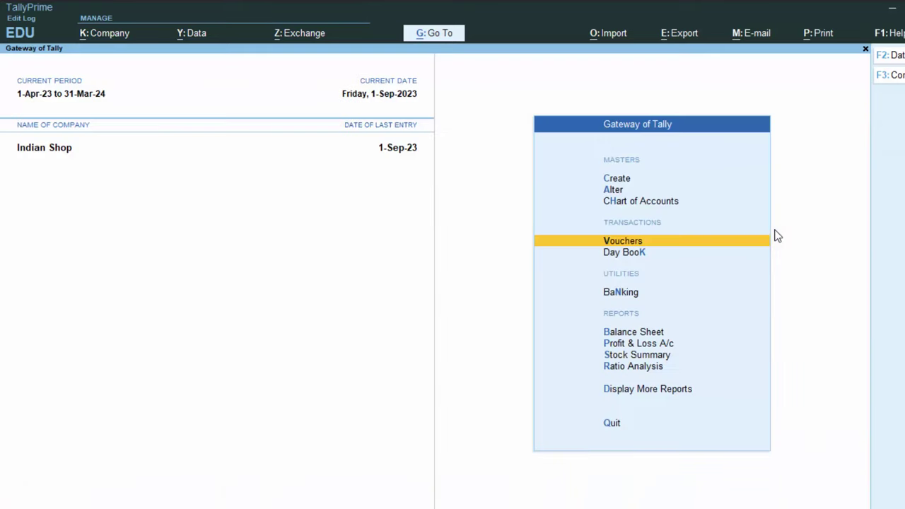
key(d)
key(d)
key(Down)
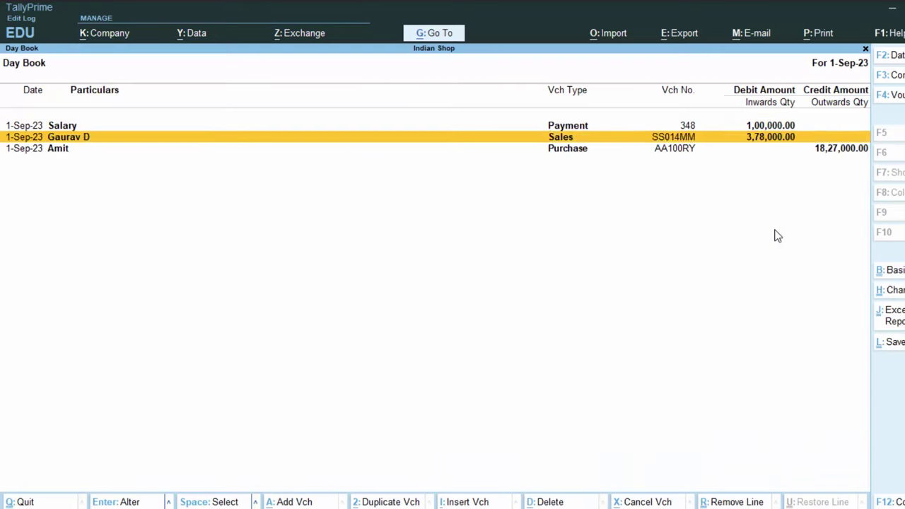
key(Down)
key(Return)
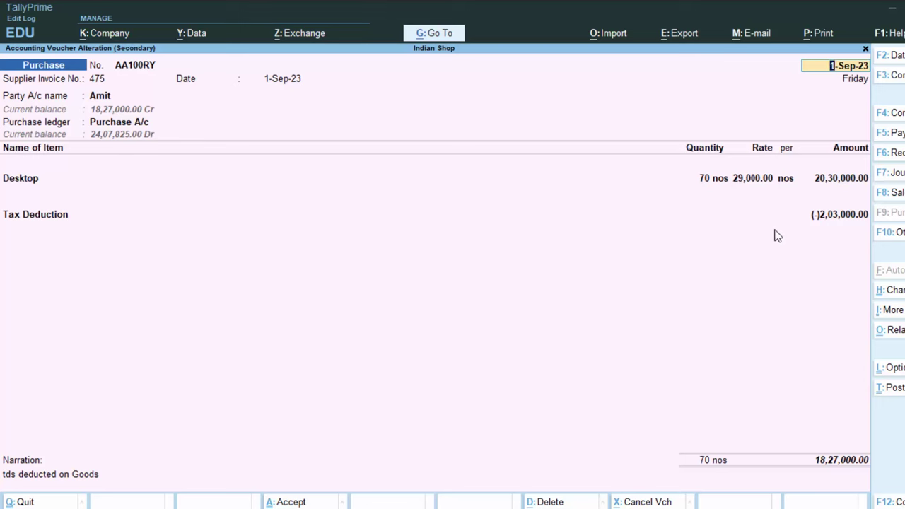
Preview the current voucher's printed invoice enlarged, then close the preview.
key(alt+p)
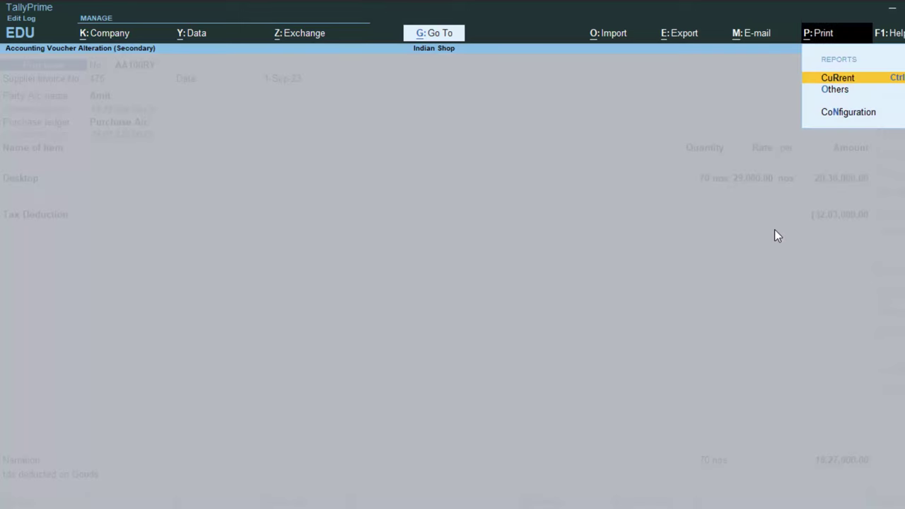
key(Return)
key(i)
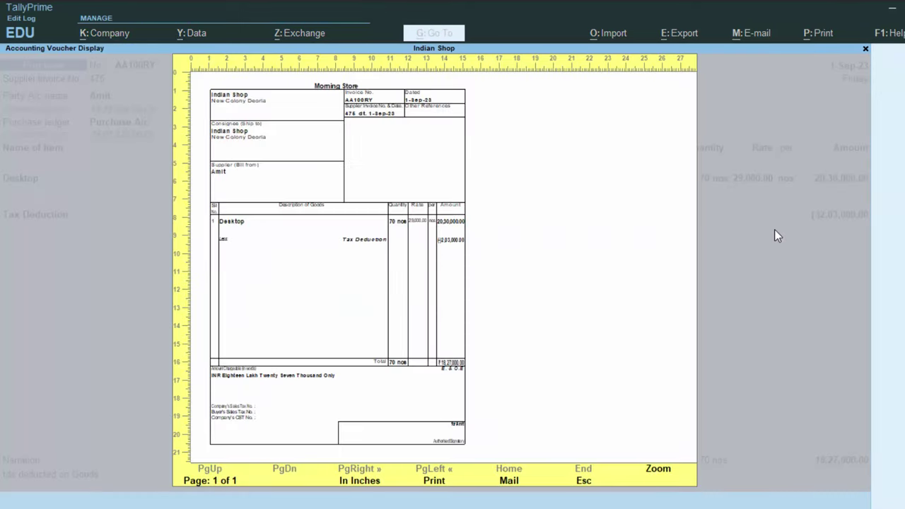
click(659, 473)
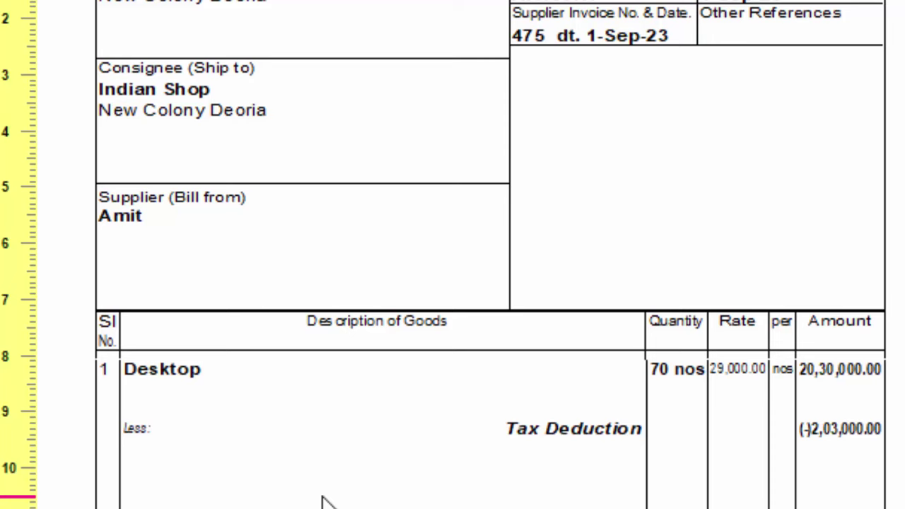
key(Escape)
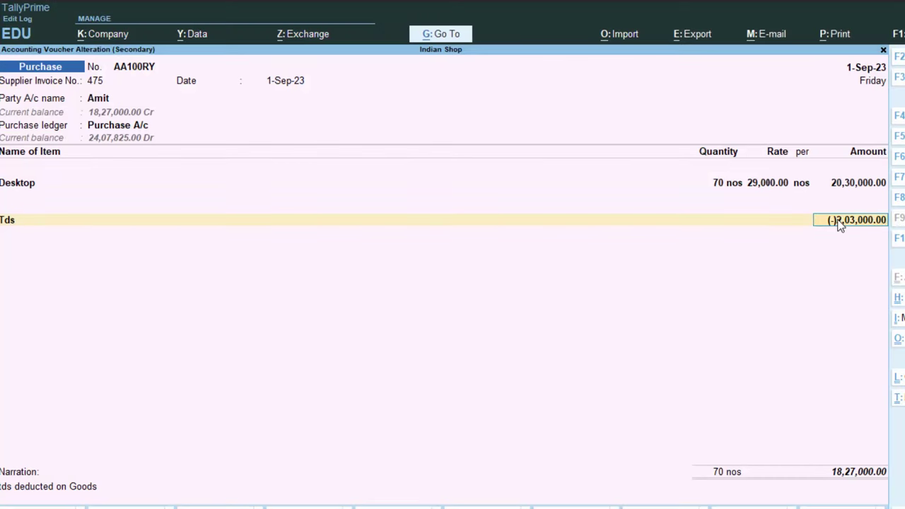
Replace the Tds ledger on the deduction line with Tax Deduction, keeping (-)2,03,000.00.
click(10, 220)
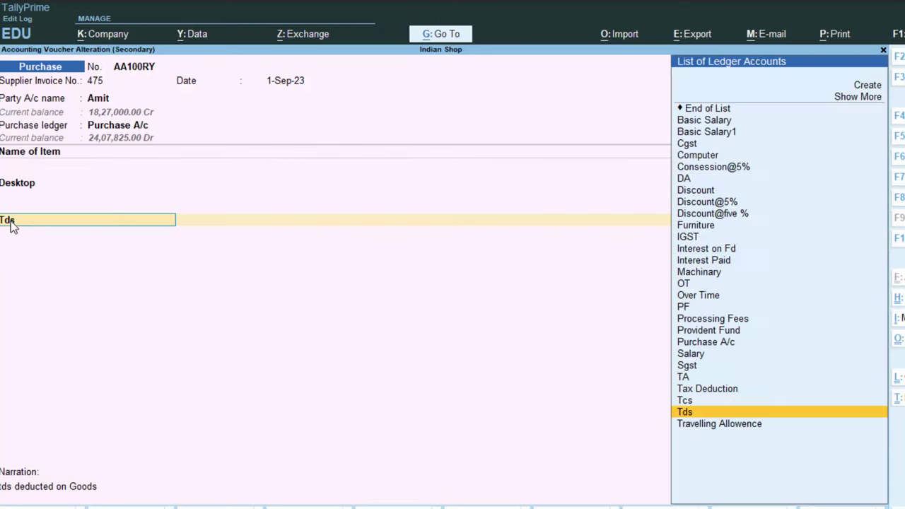
key(Return)
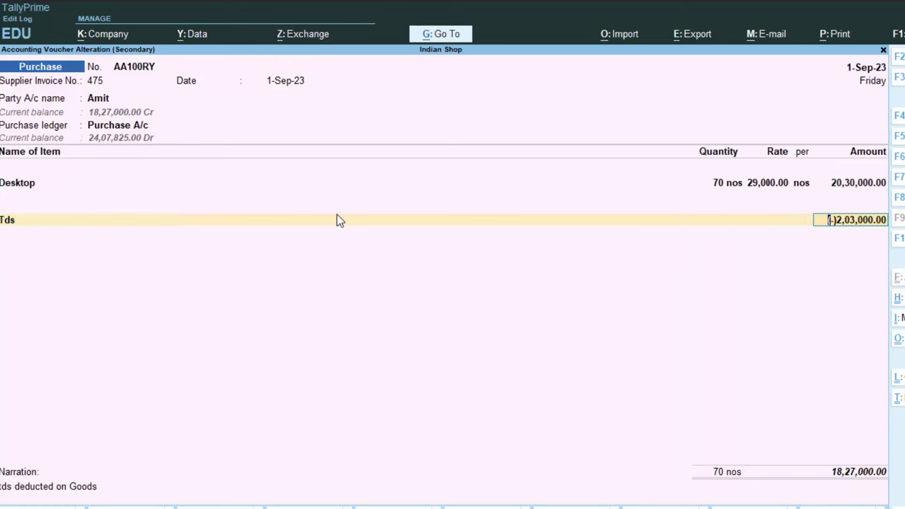
key(BackSpace)
text(T)
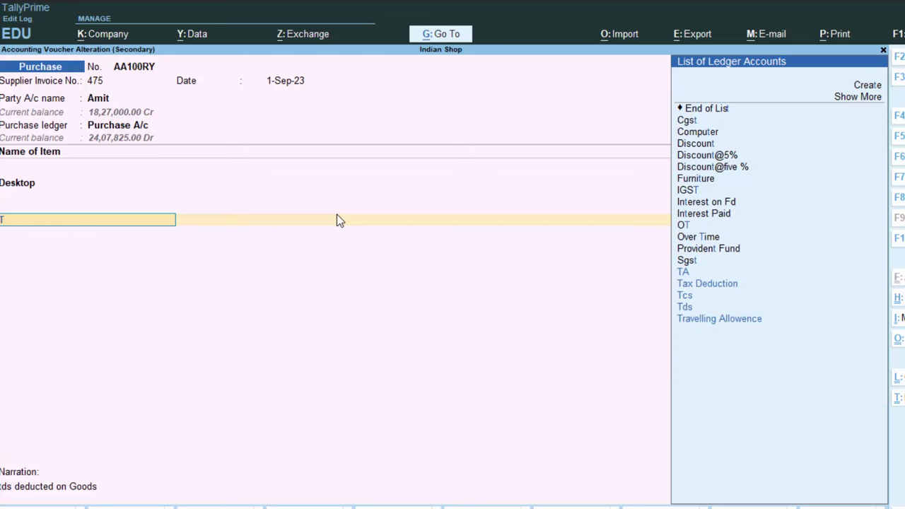
text(s)
click(726, 284)
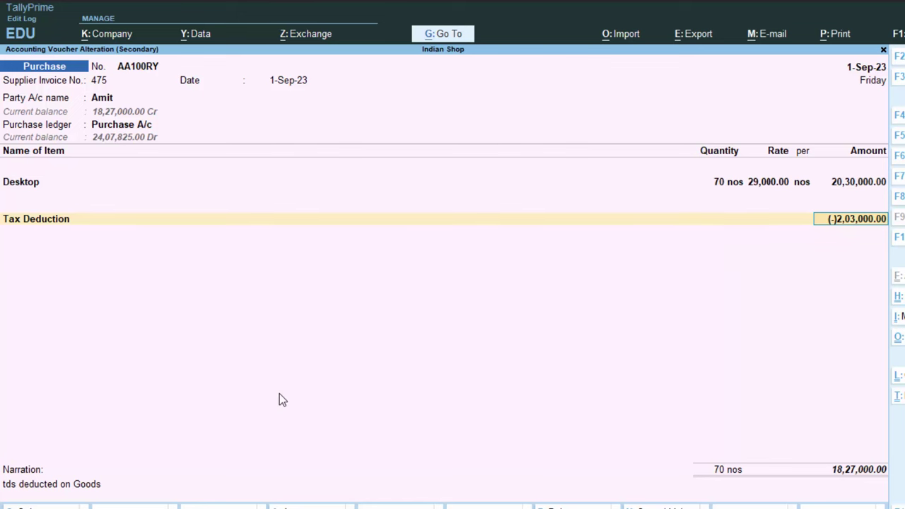
Back out to Gateway and start a Sales voucher with reference number 3444.
key(BackSpace)
key(Escape)
key(y)
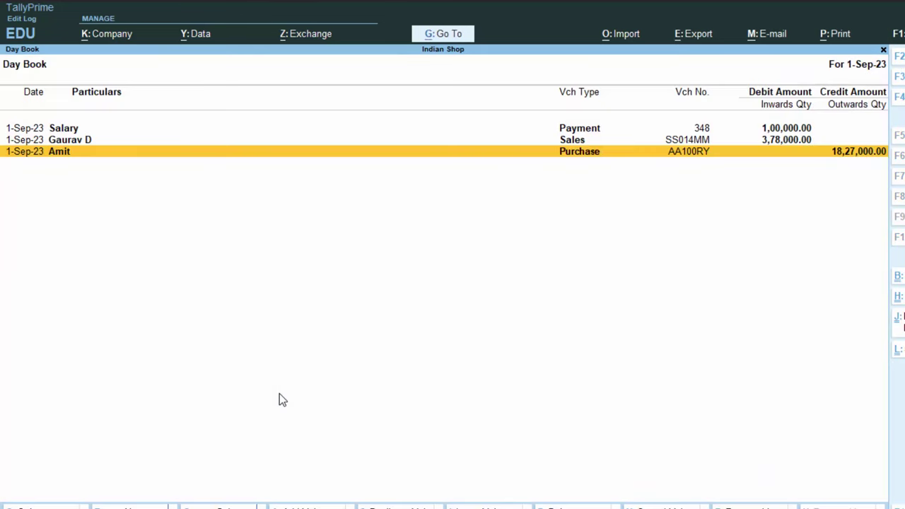
key(Escape)
key(Escape)
key(v)
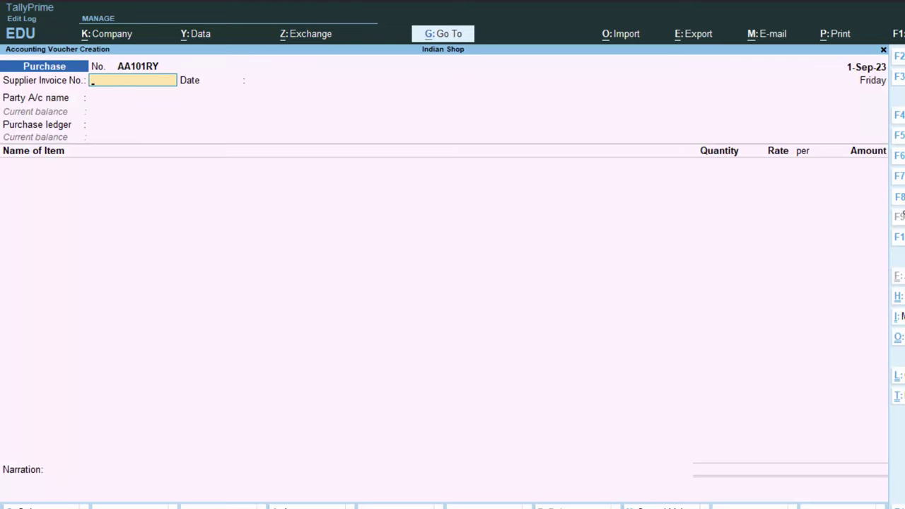
key(F8)
text(3444)
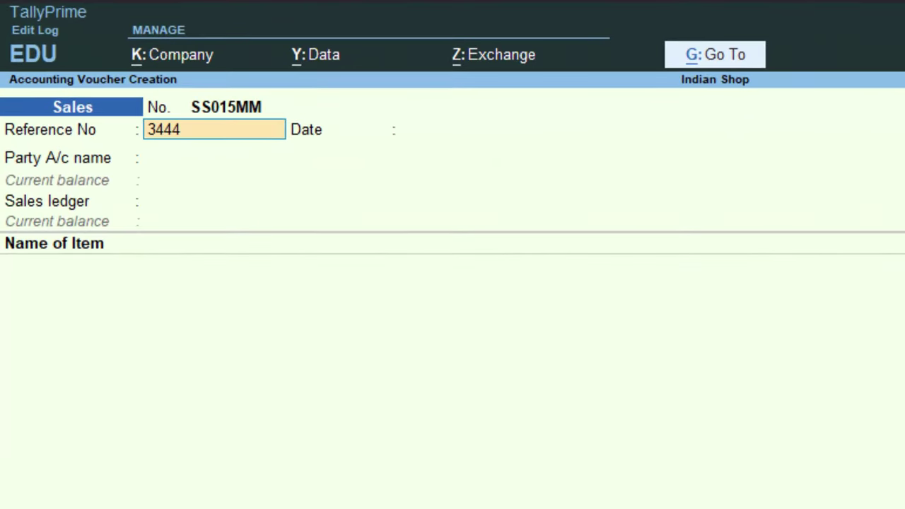
key(Return)
key(Return)
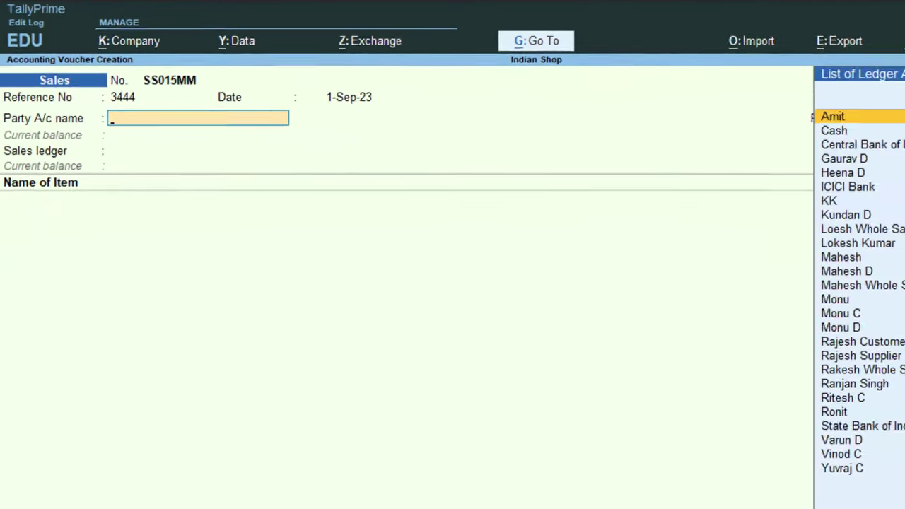
Begin a new customer ledger under Sundry Debtors, then abandon it unsaved.
key(alt+c)
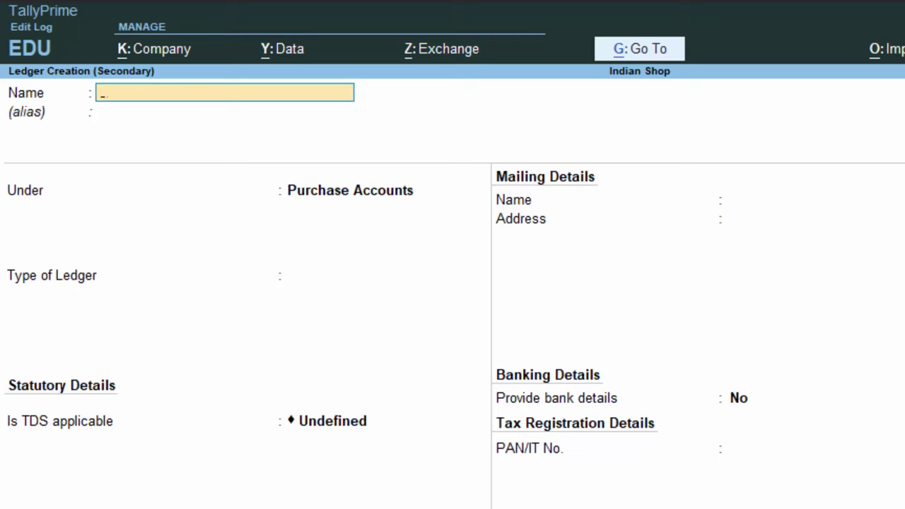
text(Lokesh D)
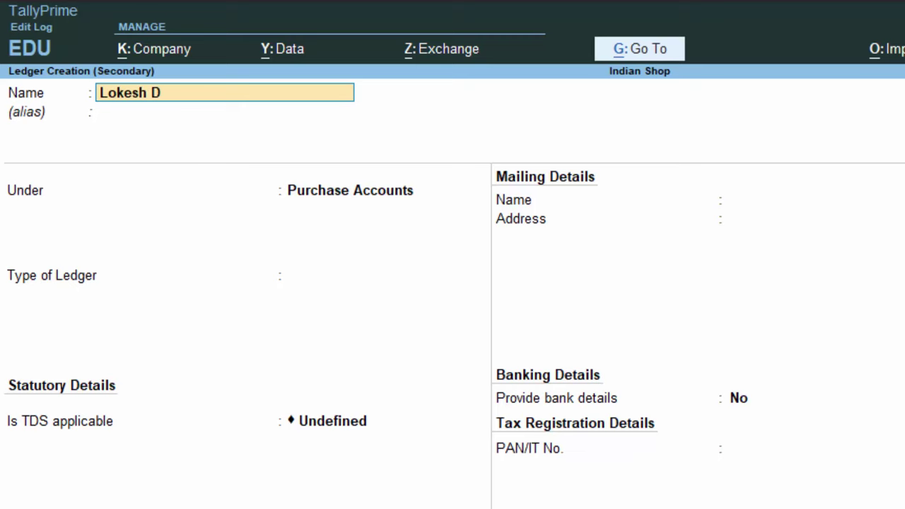
key(Return)
key(Return)
text(S)
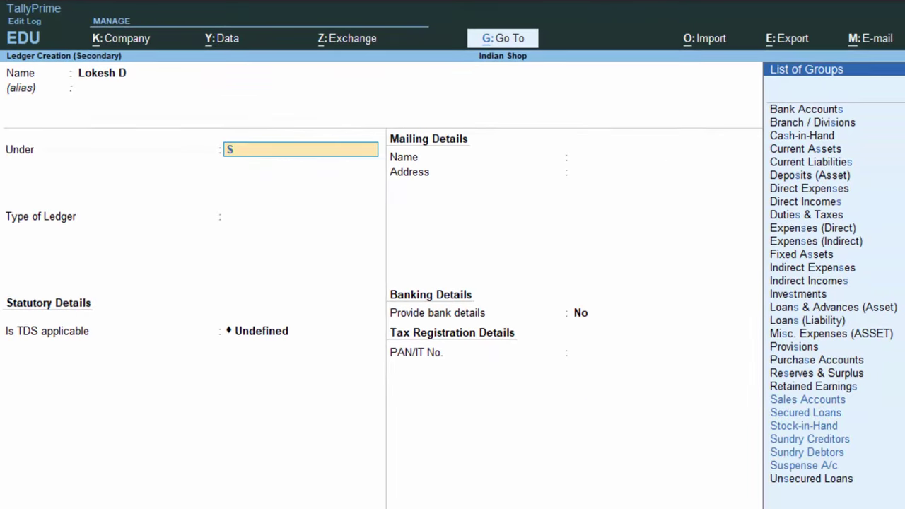
key(Down)
key(Down)
key(Down)
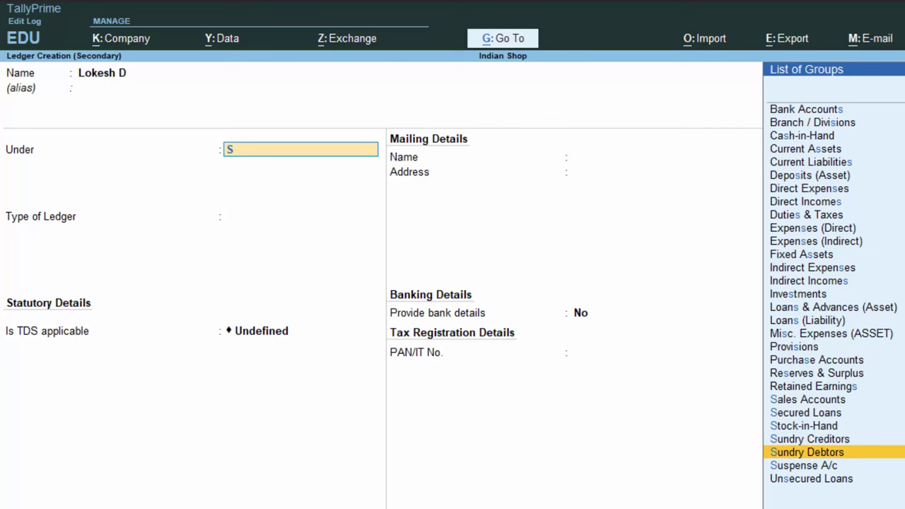
key(Return)
key(Return)
key(Return)
key(Return)
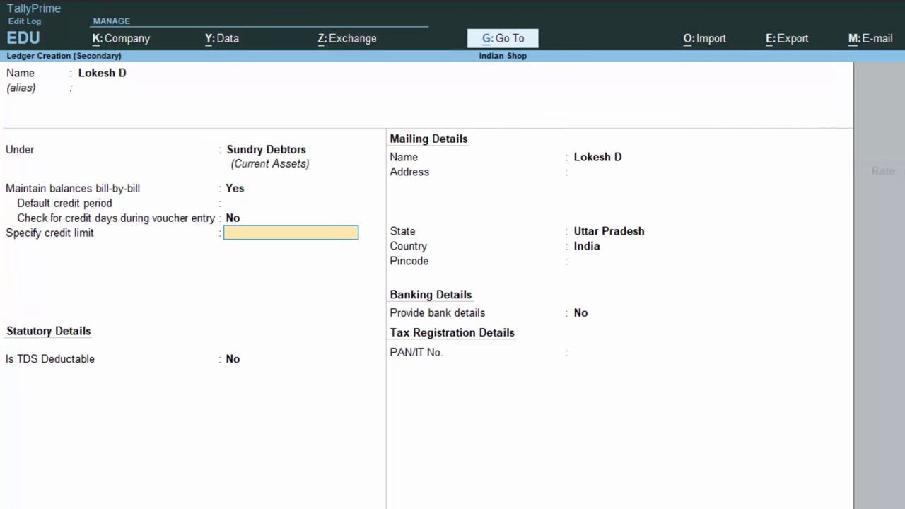
key(Return)
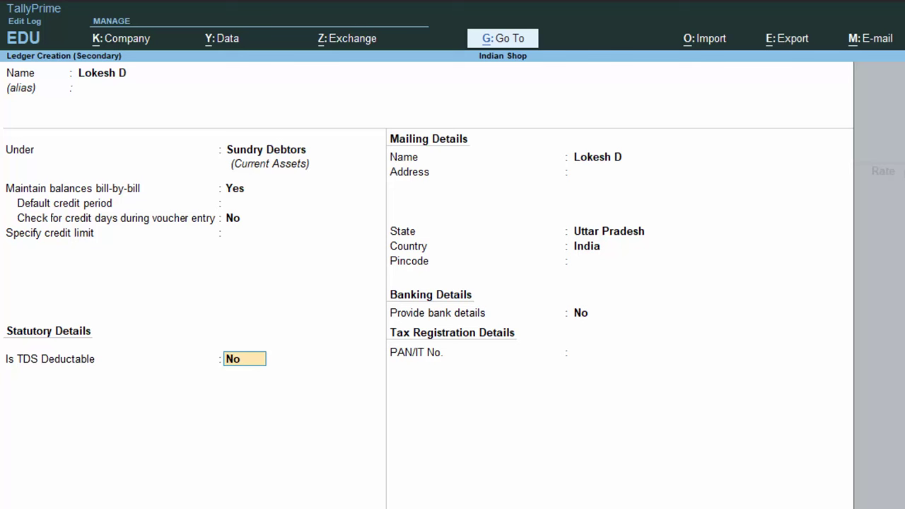
key(BackSpace)
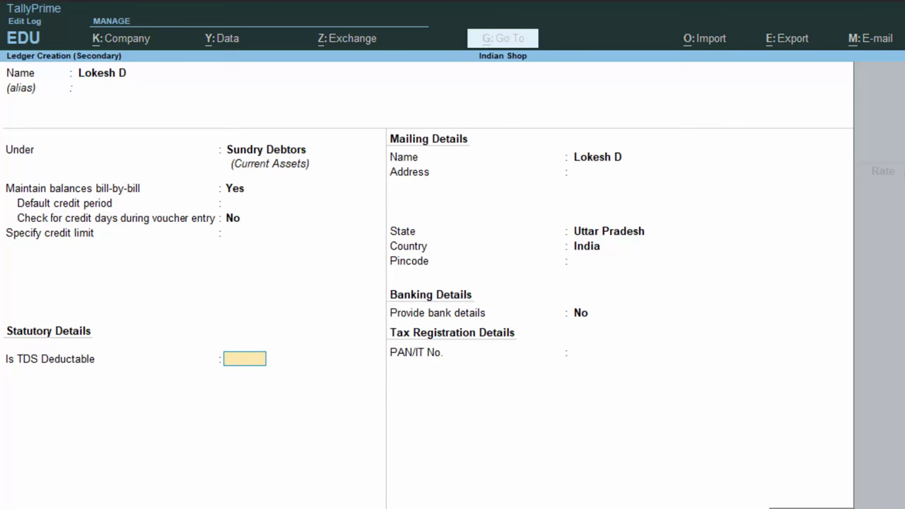
key(Escape)
key(Escape)
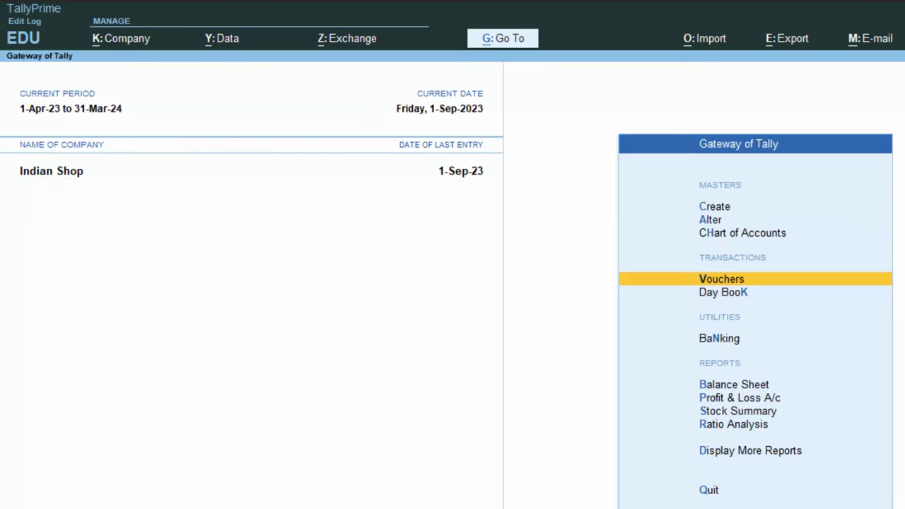
Turn on Tax Collected at Source in company features, accepting existing collector and responsible-person details.
key(F11)
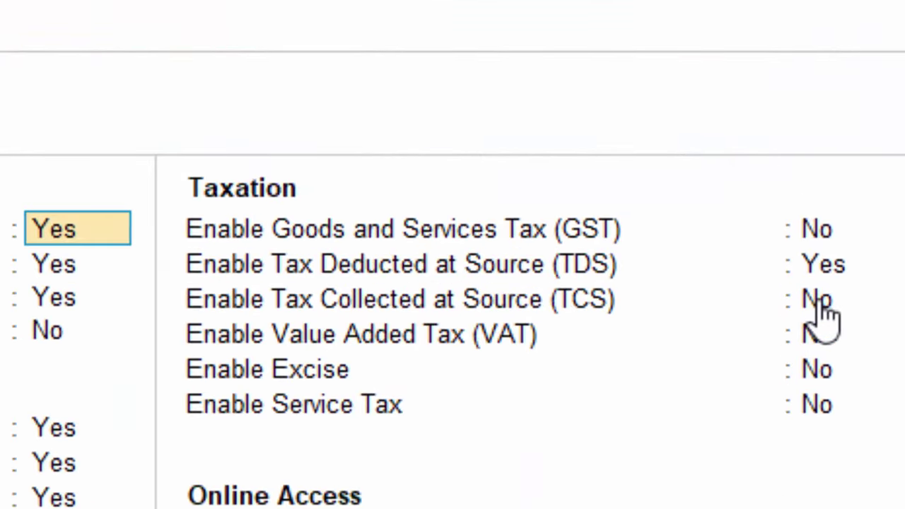
click(821, 300)
key(Return)
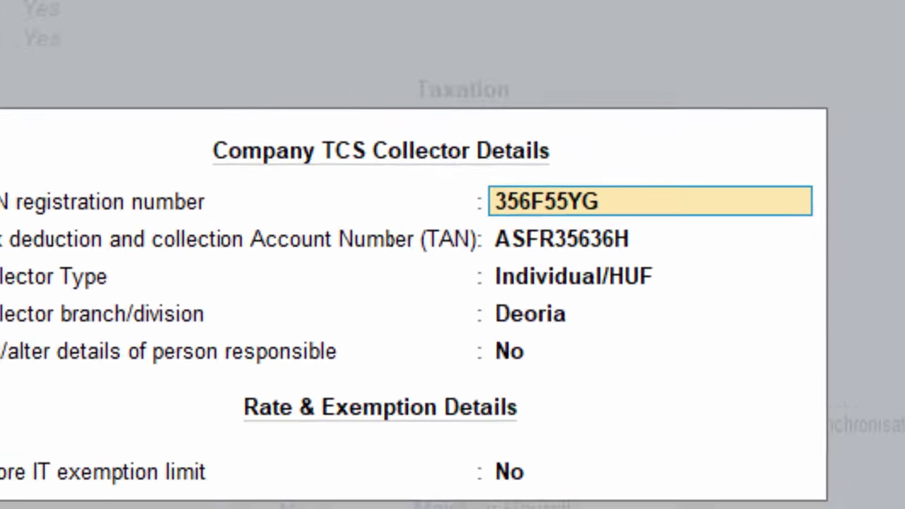
key(Return)
key(Return)
key(Return)
key(Return)
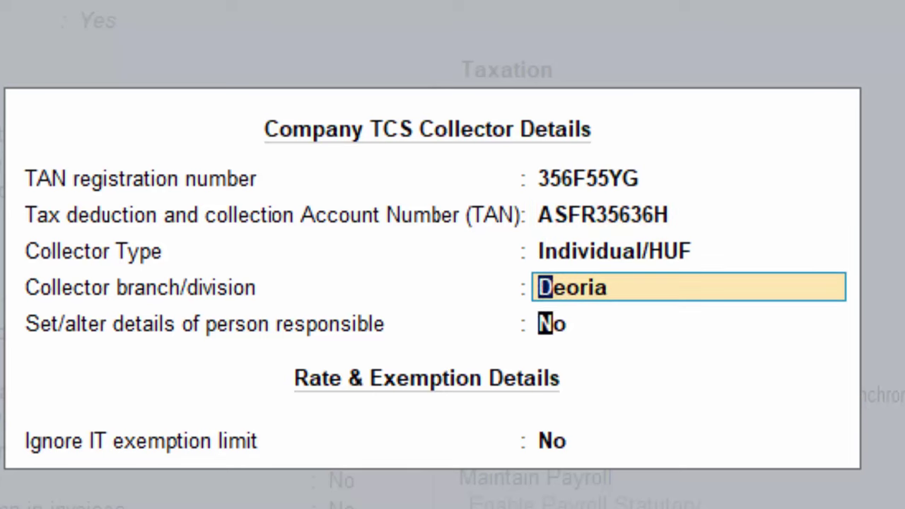
key(y)
key(Return)
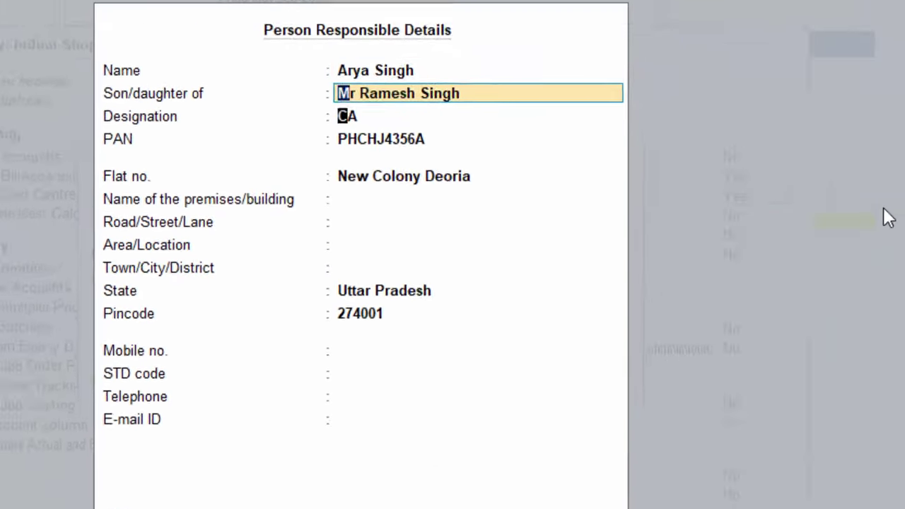
key(Return)
key(Return)
key(Return)
key(Return)
key(Return)
key(Return)
key(Return)
key(Return)
key(Return)
key(Return)
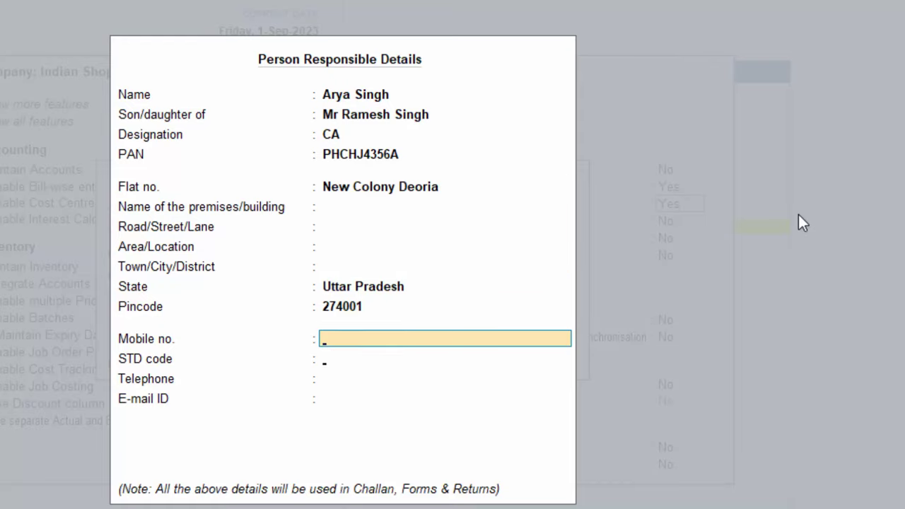
key(Return)
key(Return)
key(Return)
key(Return)
key(Return)
key(Return)
key(Return)
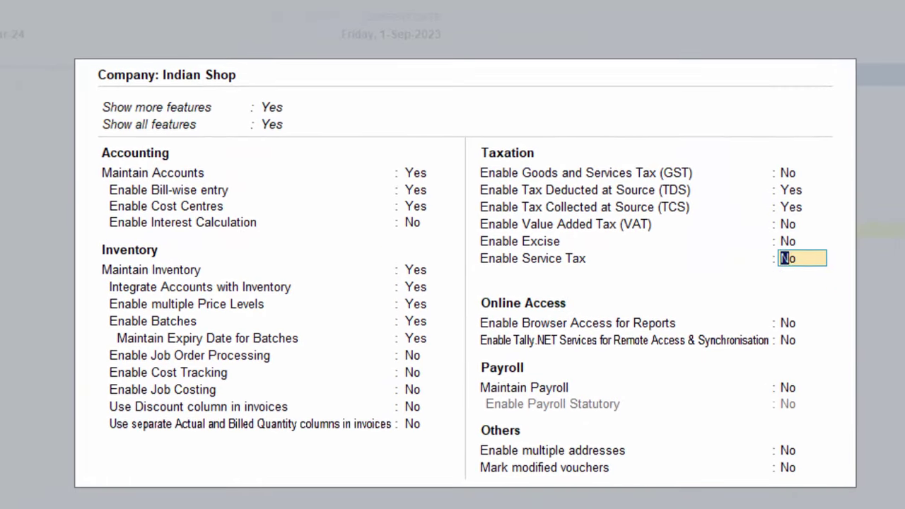
key(Return)
key(Return)
key(Return)
key(Return)
key(Return)
key(Return)
key(Return)
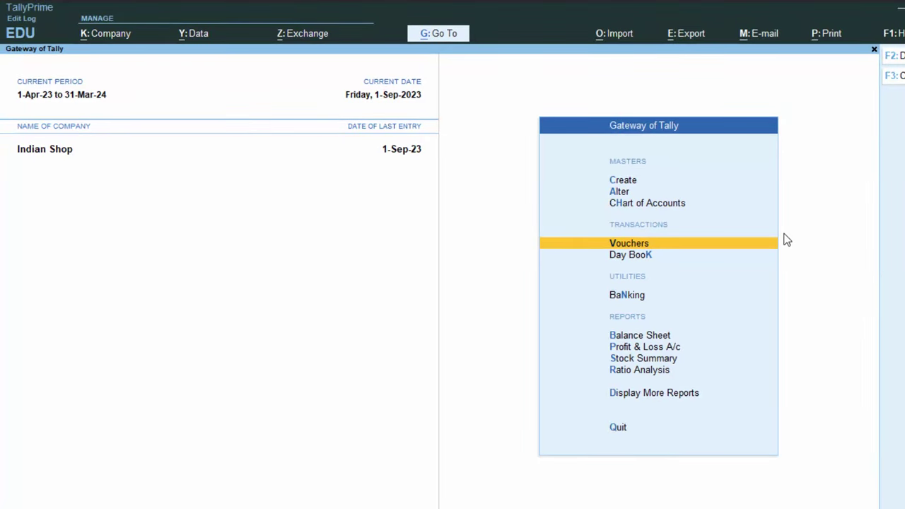
Alter the Sales ledger: Type of Ledger Not Applicable, TCS Applicable with nature of goods Tcs on Sales.
key(Up)
key(Up)
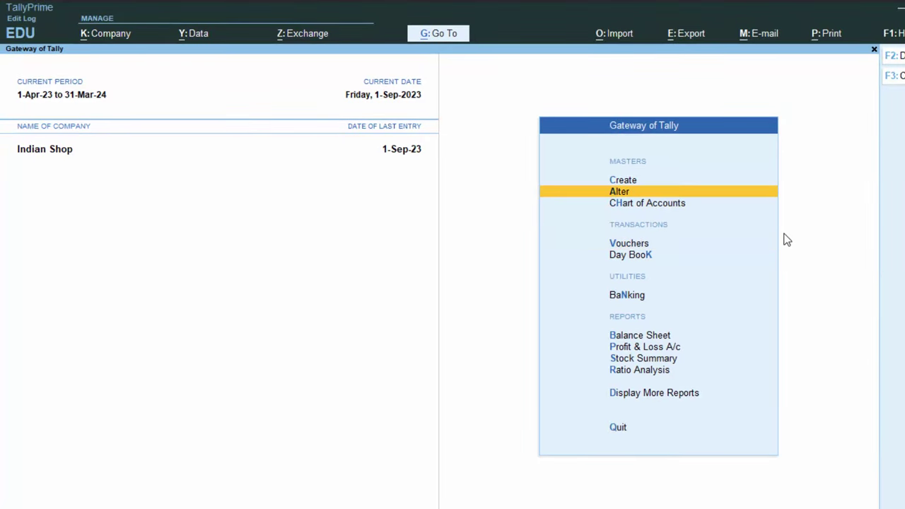
key(Return)
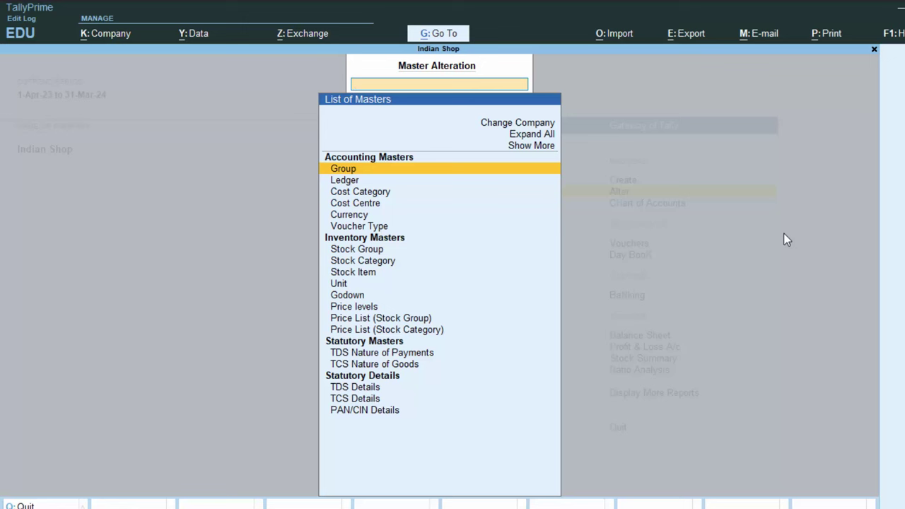
key(Down)
key(Return)
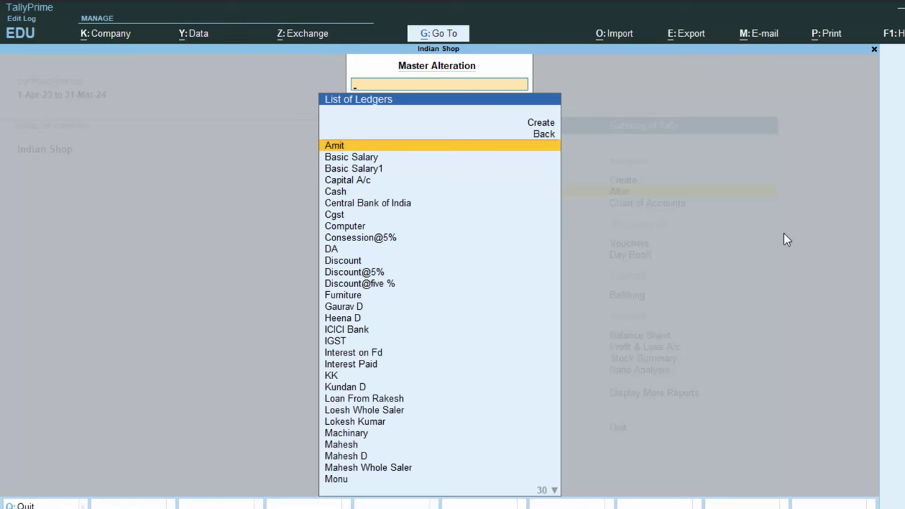
text(S)
key(Down)
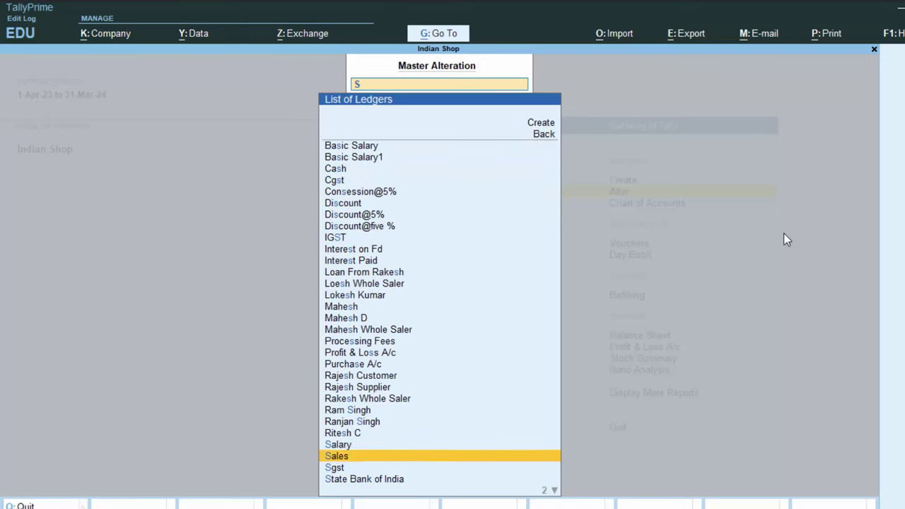
key(Down)
key(Up)
key(Return)
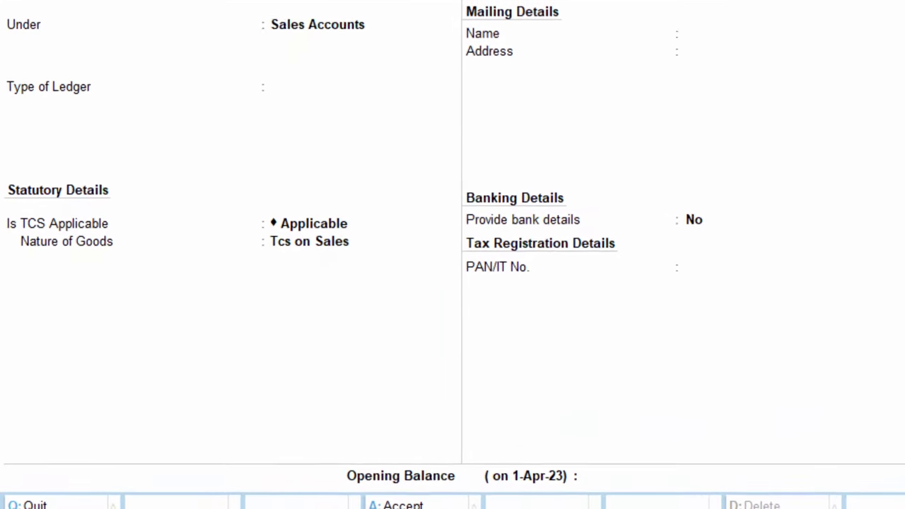
key(Return)
key(Return)
key(Return)
key(Return)
key(Return)
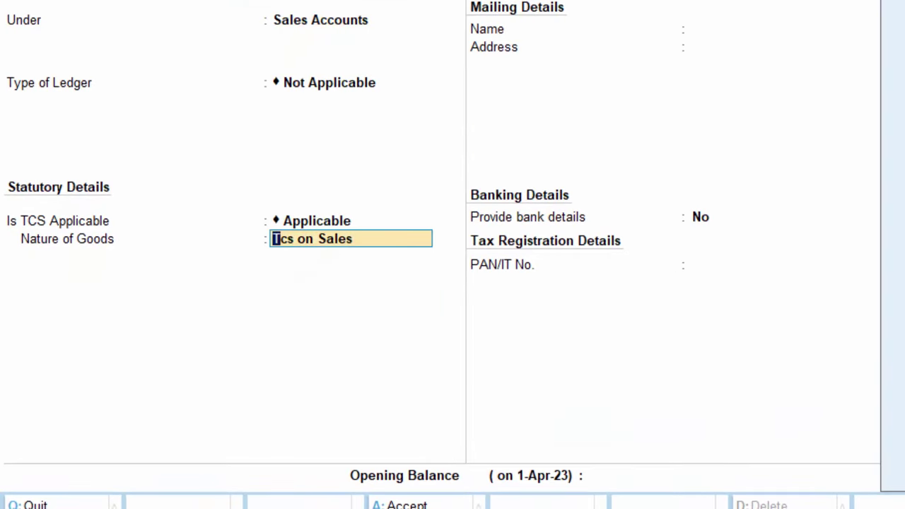
key(Return)
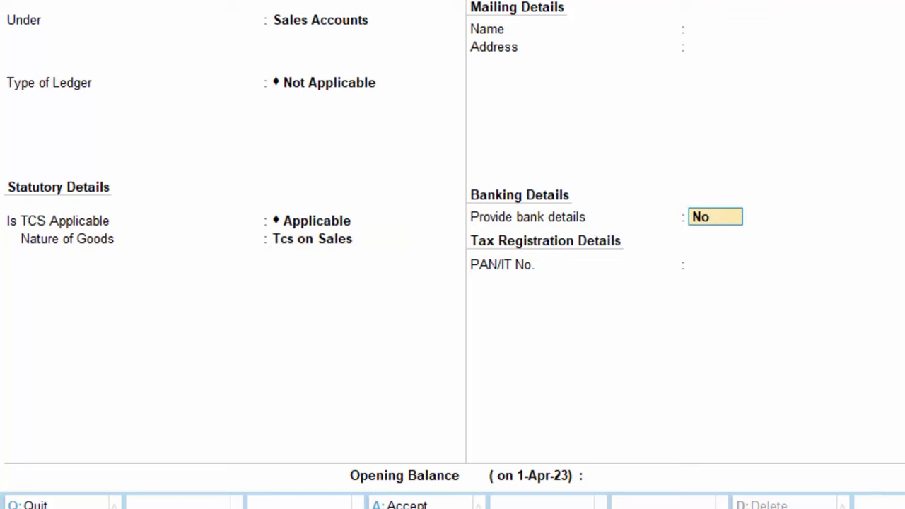
key(Return)
key(Return)
key(Return)
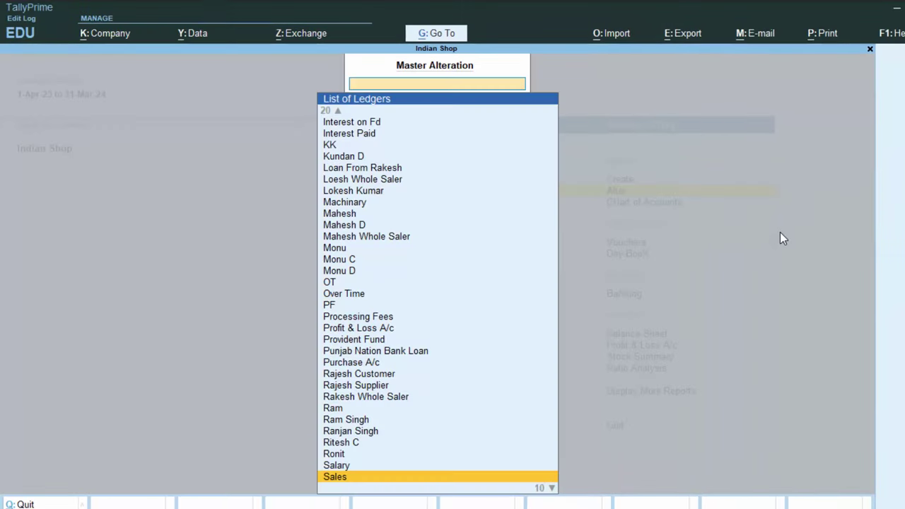
Start Sales voucher SS015MM with reference 34543 dated 1-Sep-23 and begin creating a new party ledger.
key(Escape)
key(Escape)
text(v)
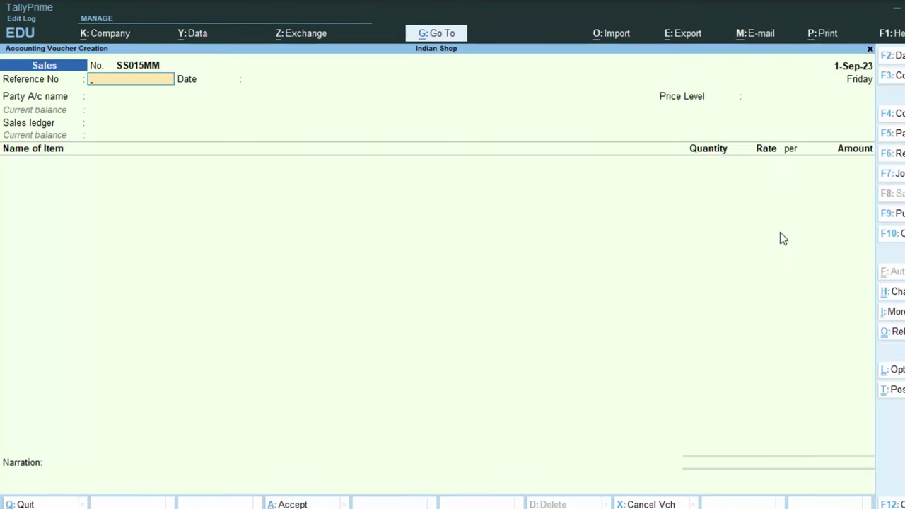
text(34543)
key(Return)
key(Return)
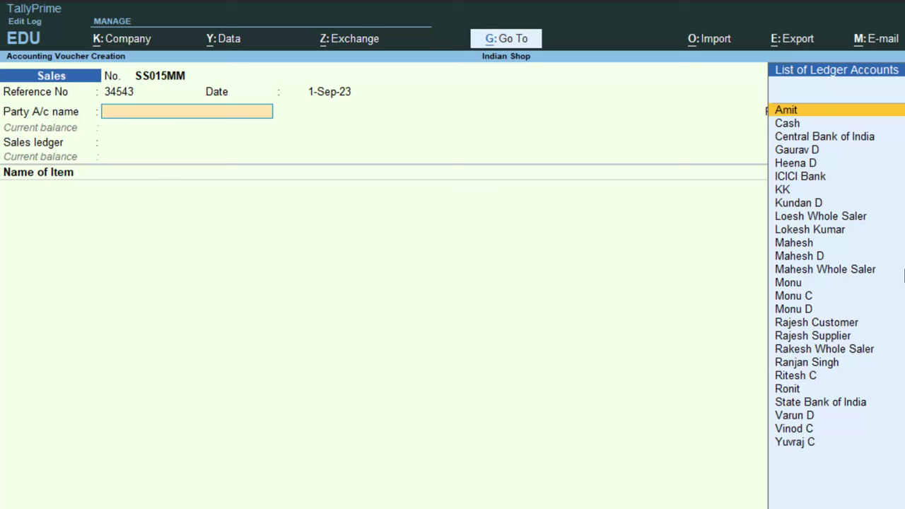
key(Down)
key(Down)
key(Down)
key(Down)
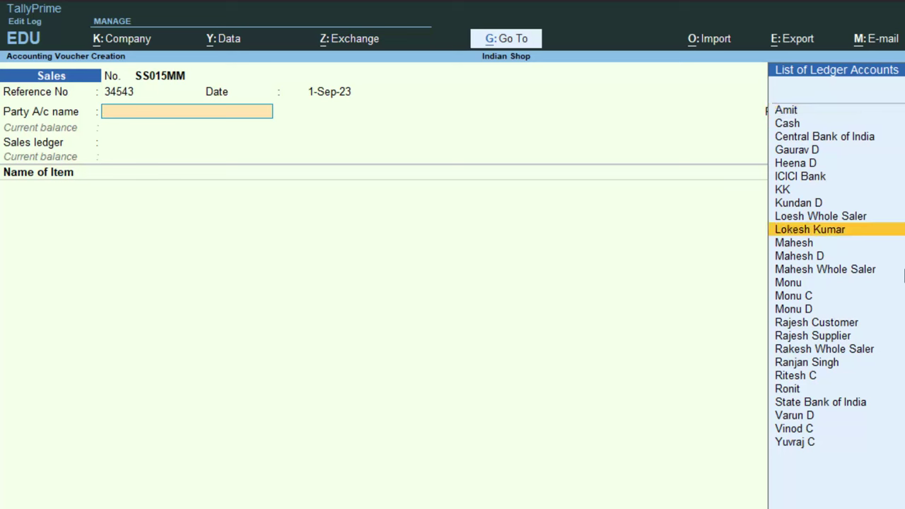
key(Down)
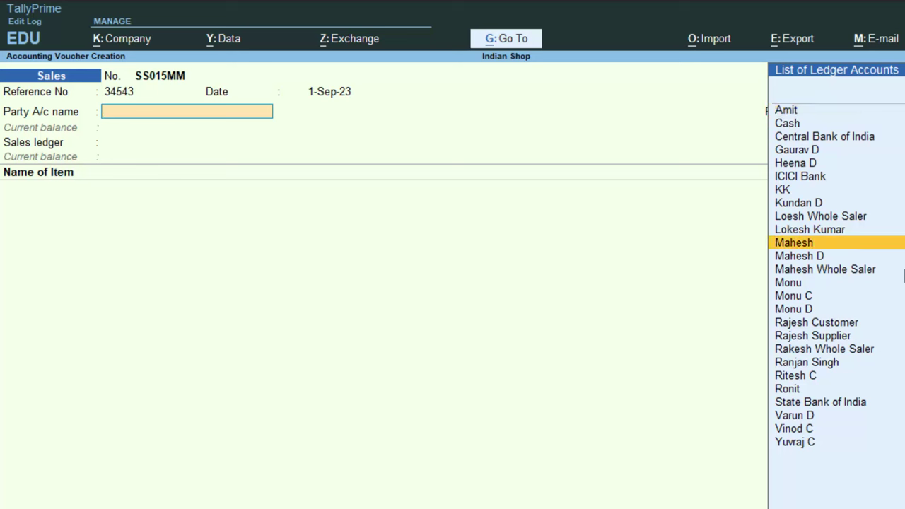
key(Down)
key(Down)
key(Down)
key(Down)
key(Down)
key(Down)
key(Down)
key(Down)
key(Down)
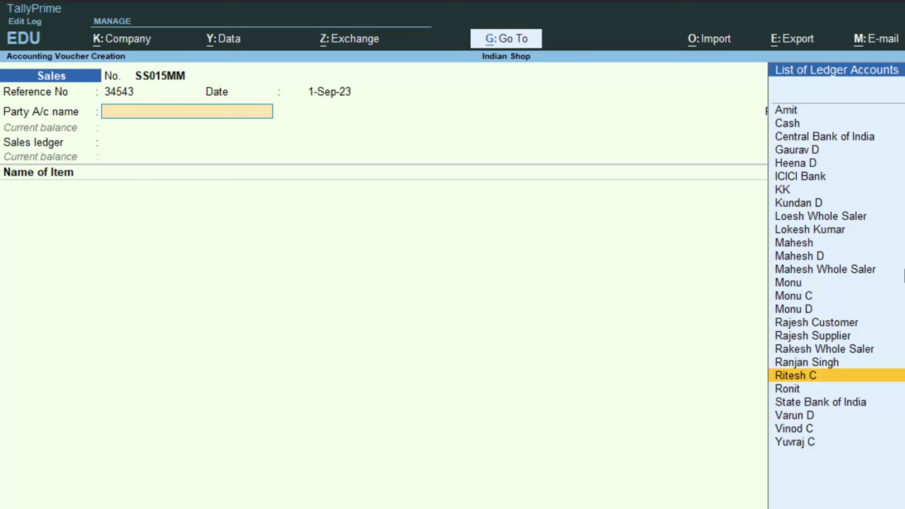
text(L)
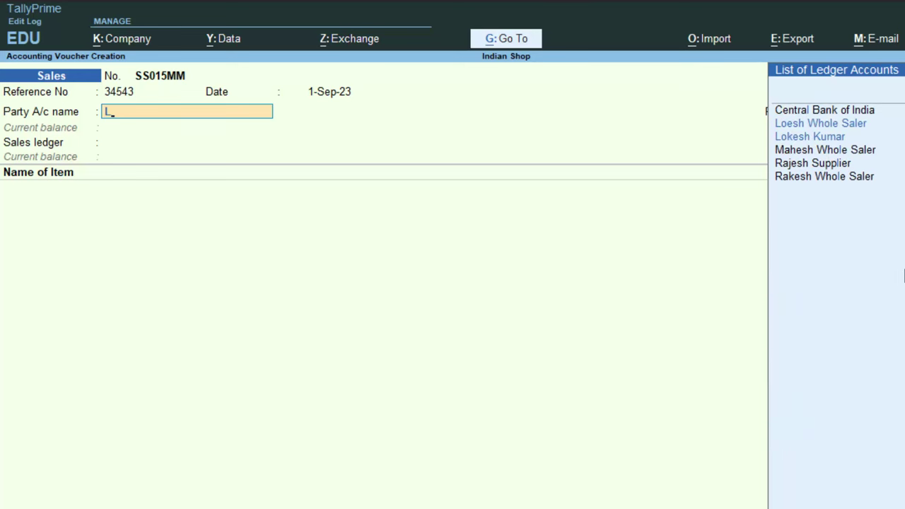
key(alt+c)
Name the new ledger after the customer and place it under Sundry Debtors.
text(Lo)
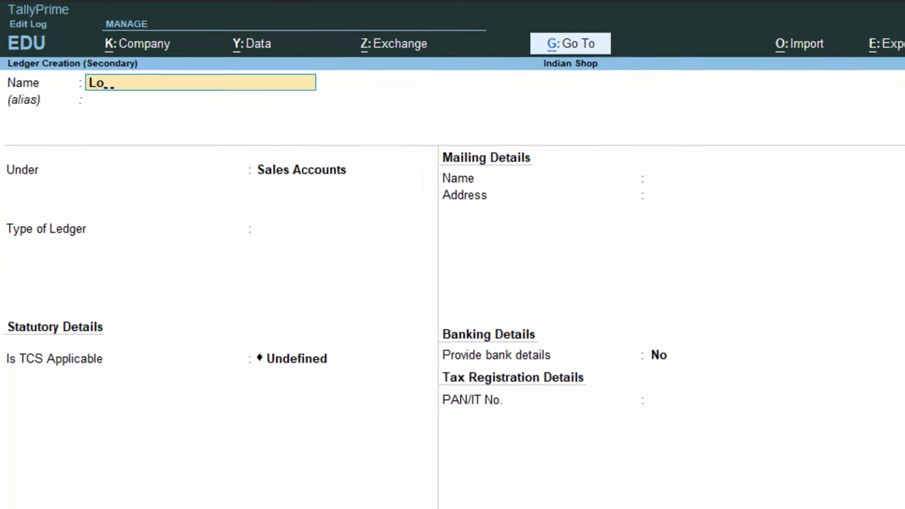
text(kw)
key(BackSpace)
text(e)
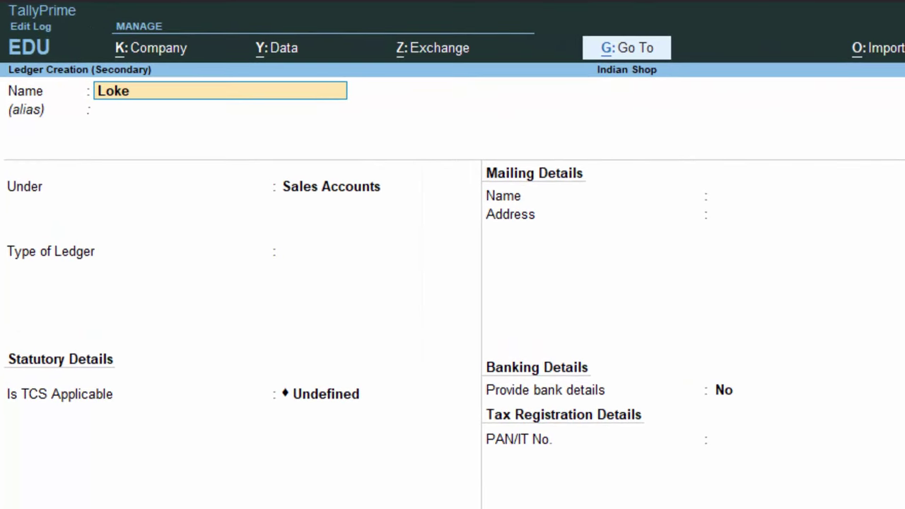
text(sh D)
key(Return)
key(Return)
text(s)
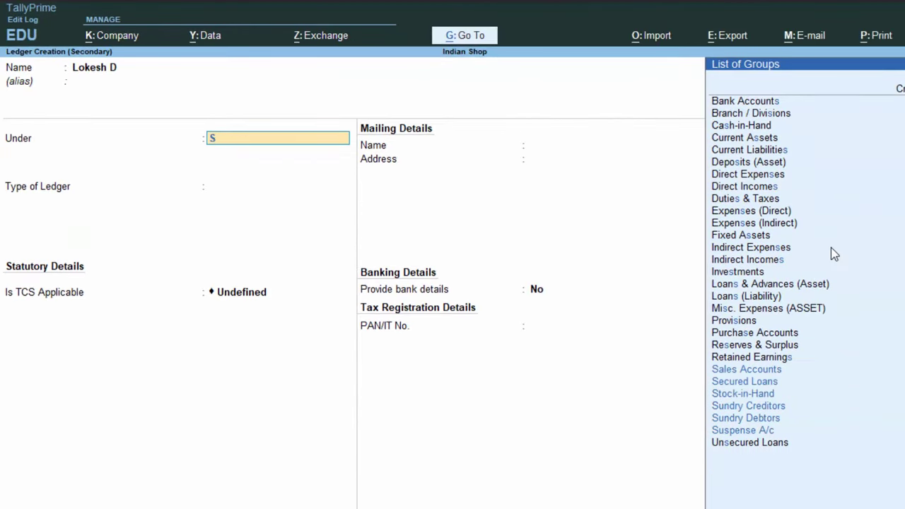
key(Down)
key(Down)
key(Down)
key(Down)
key(Down)
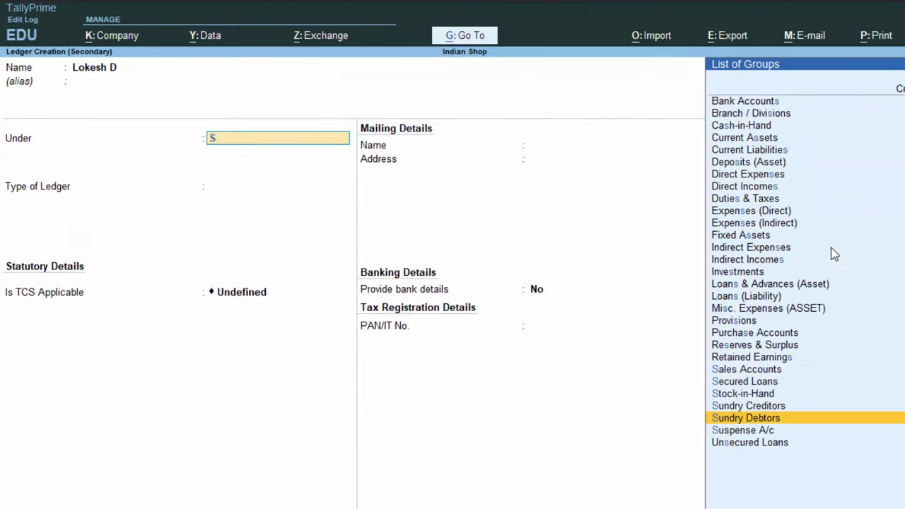
key(Return)
key(Return)
key(Return)
key(Return)
key(Return)
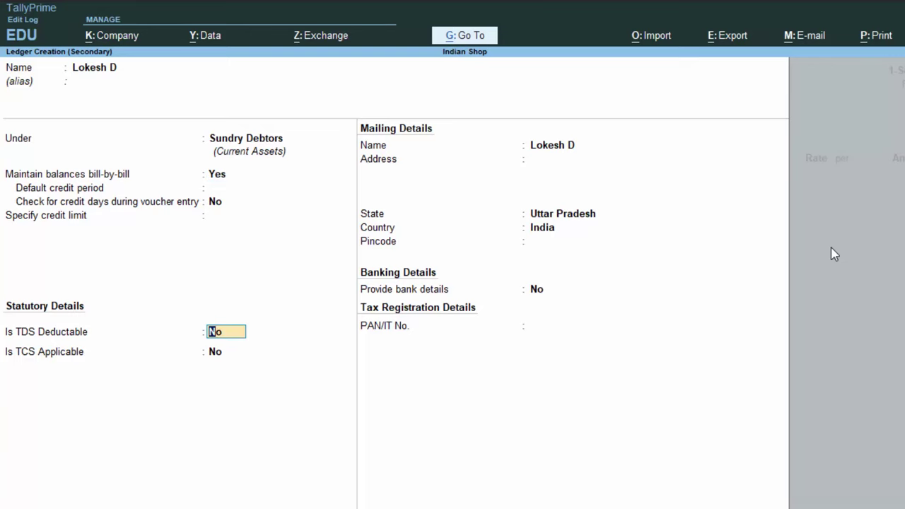
key(Return)
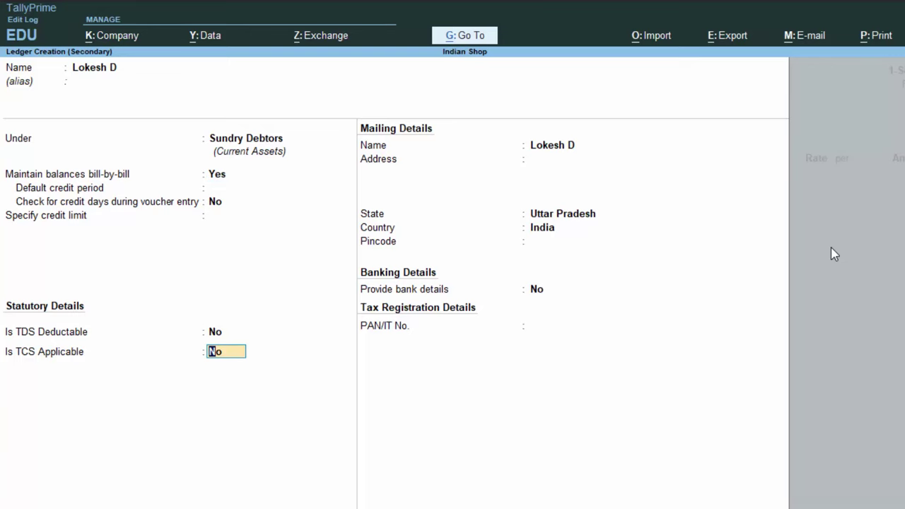
Mark TCS as applicable for the party with collectee type Body of Individuals.
key(y)
key(Down)
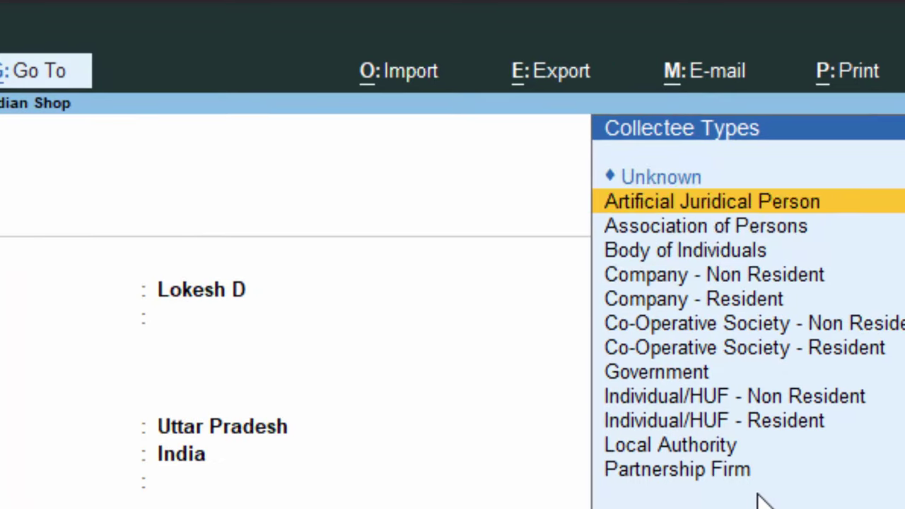
key(Down)
key(Down)
key(Return)
key(Return)
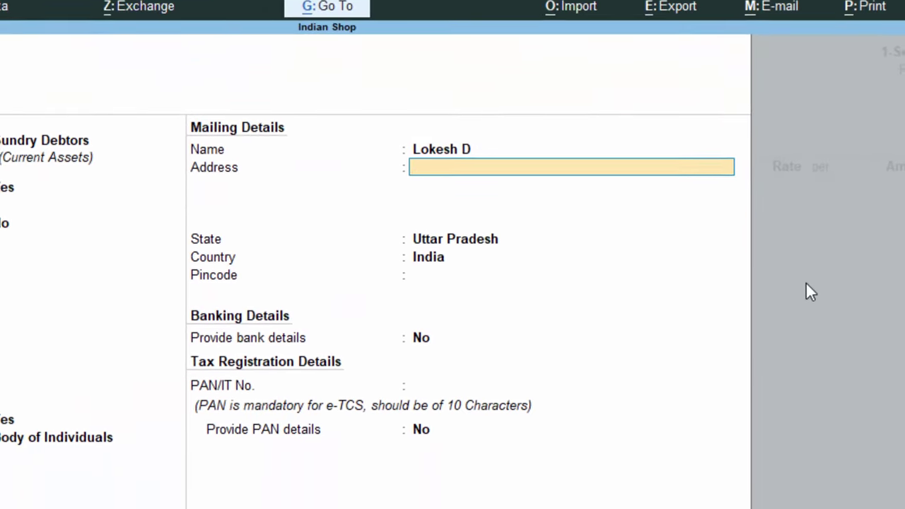
key(Return)
key(Return)
key(Return)
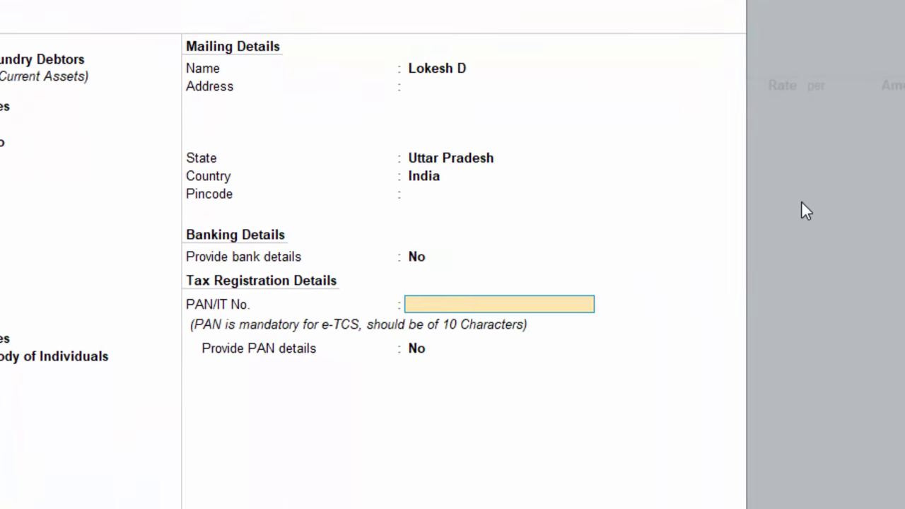
Enter and correct the party's PAN, and set Provide PAN details to Yes.
text(AIPS)
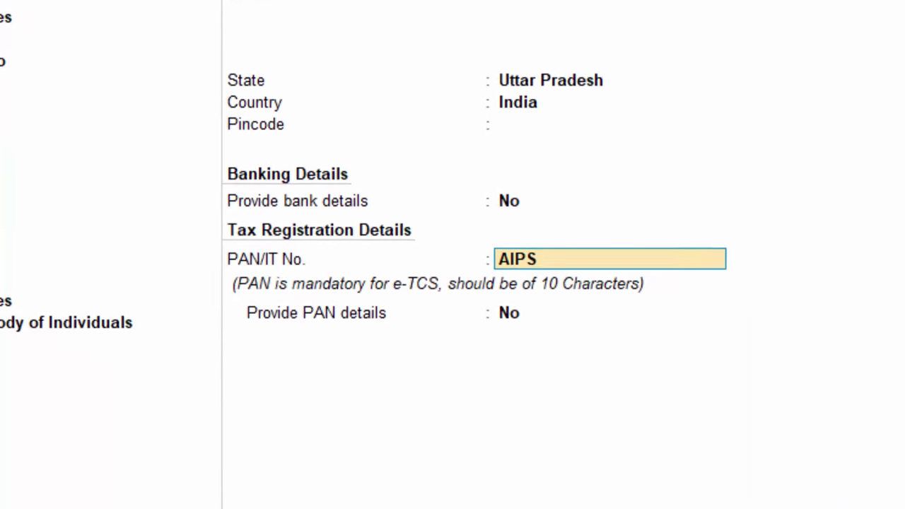
text(T6789J)
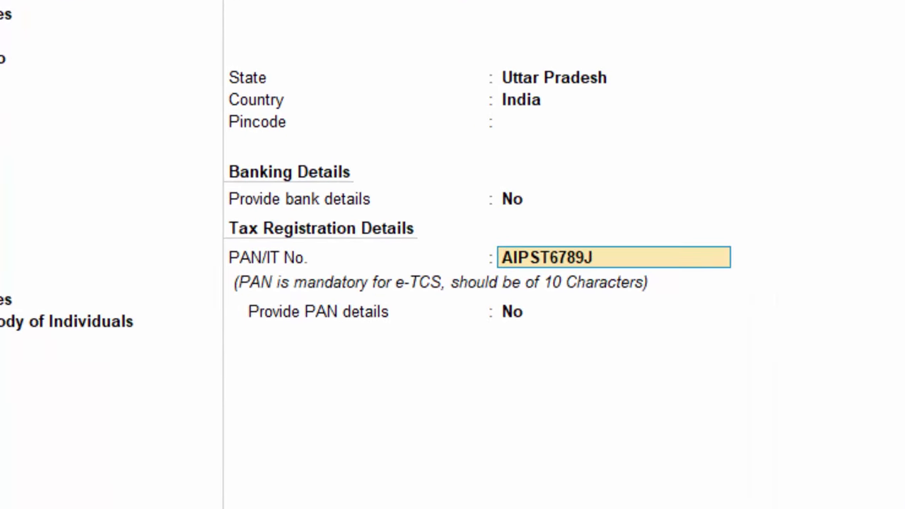
key(Return)
key(Return)
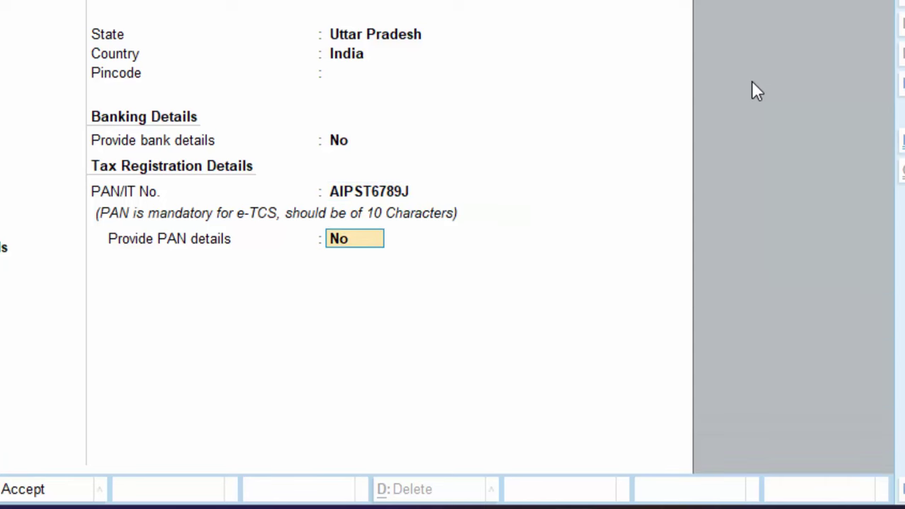
text(AI)
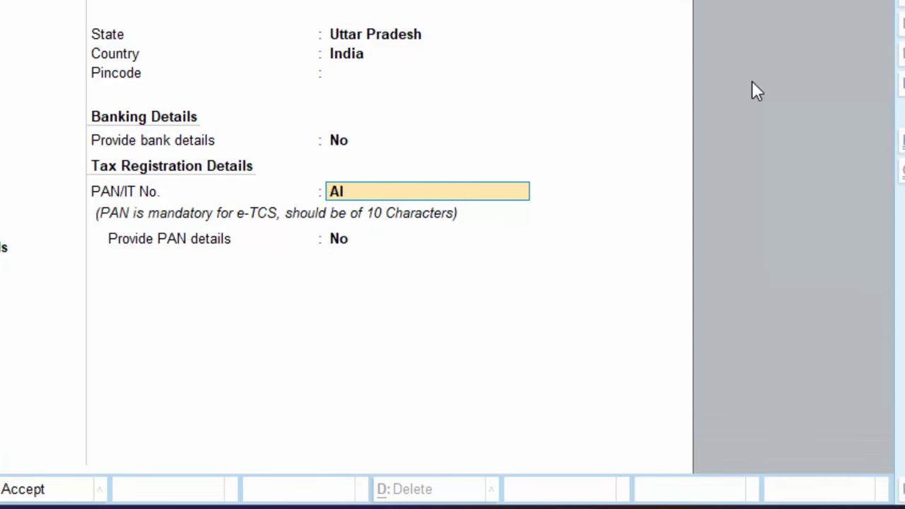
text(SPT6)
text(789K)
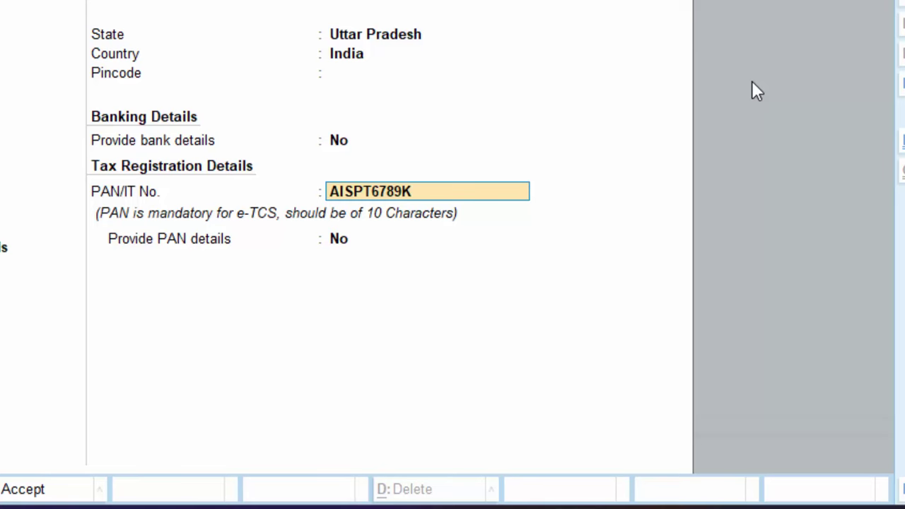
key(Return)
text(y)
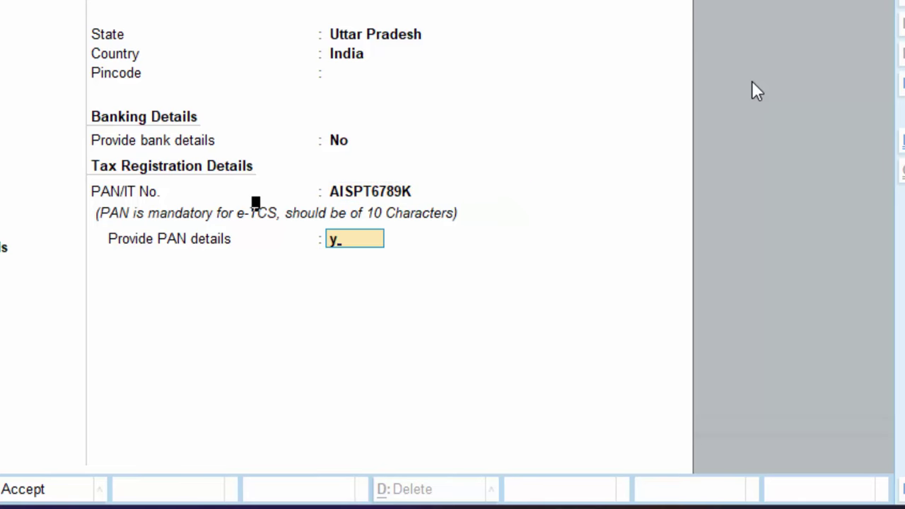
key(Return)
key(Return)
key(Return)
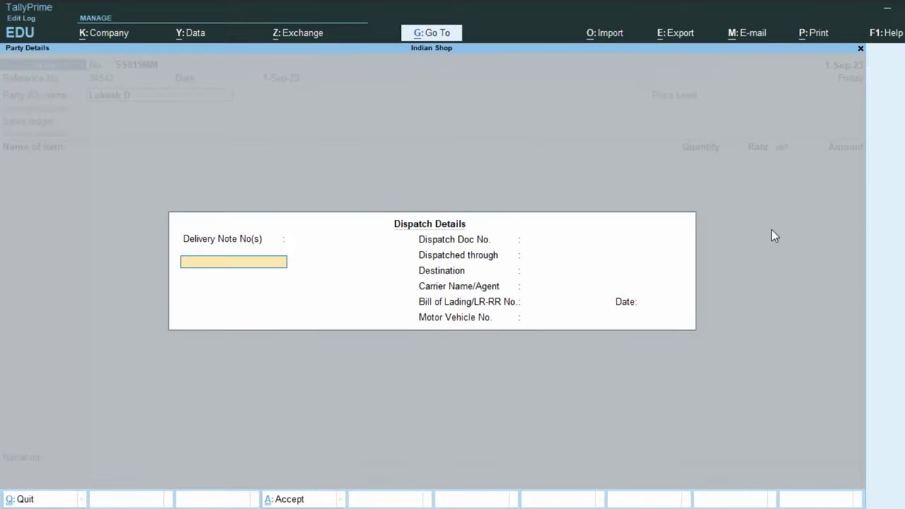
key(Return)
key(Return)
Save the party ledger, skip dispatch details, keep Price Level Not Applicable and choose Sales ledger.
key(Return)
key(Return)
key(Return)
key(Return)
key(Return)
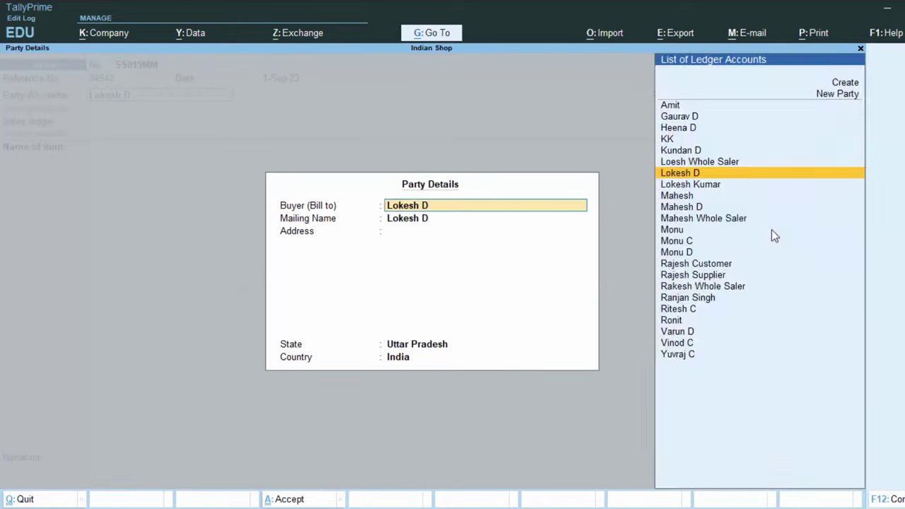
key(Return)
key(Return)
key(ctrl+a)
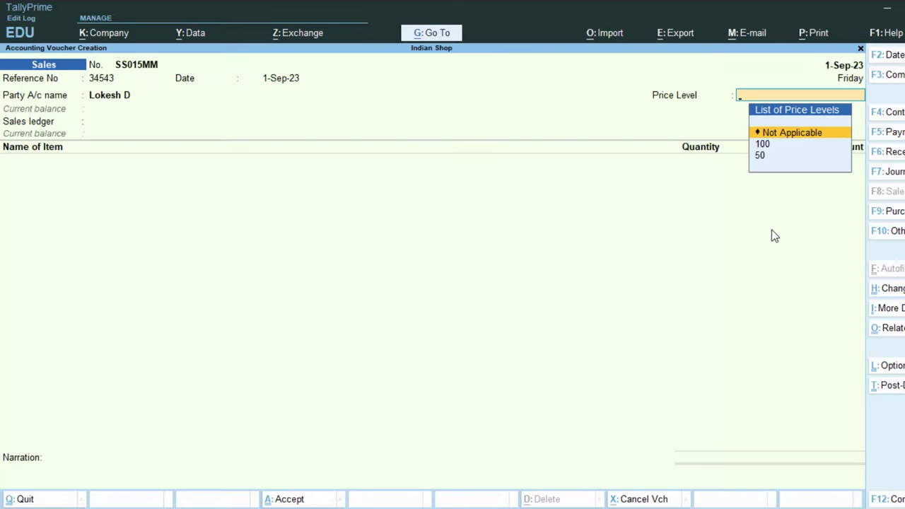
key(Return)
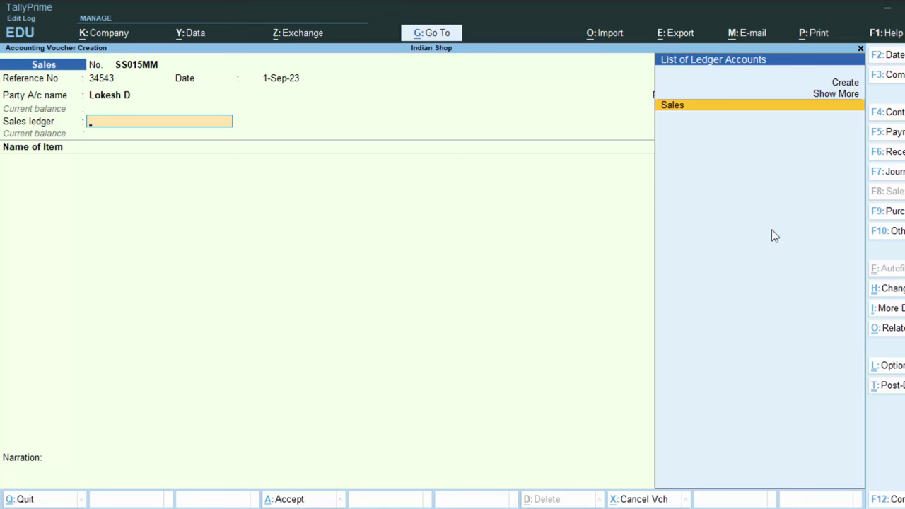
key(Return)
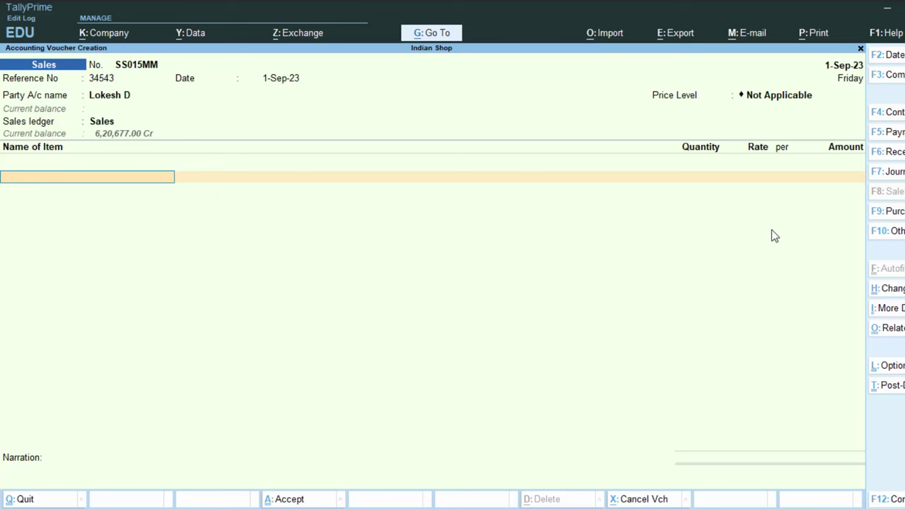
Add Desktop at 50 nos and rate 50,000.00, correcting the mistyped quantity, totalling 25,00,000.00.
text(D)
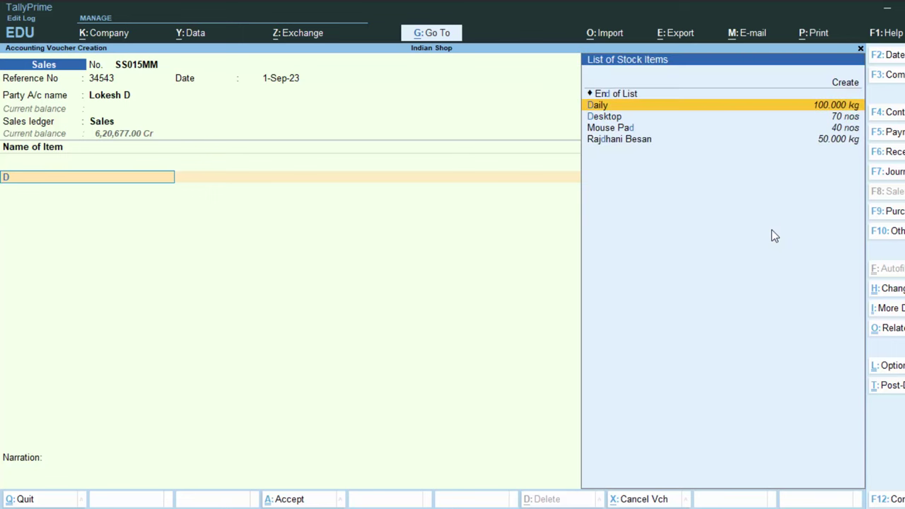
key(Down)
key(Return)
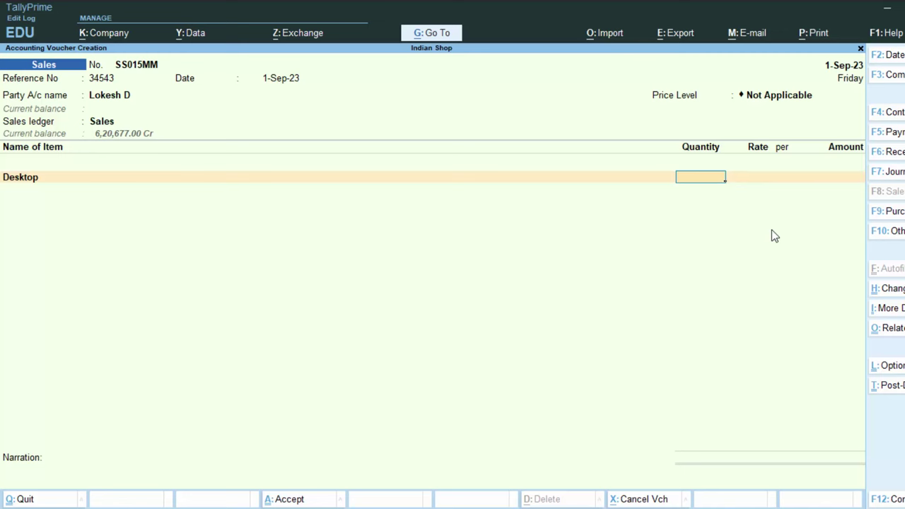
text(5000)
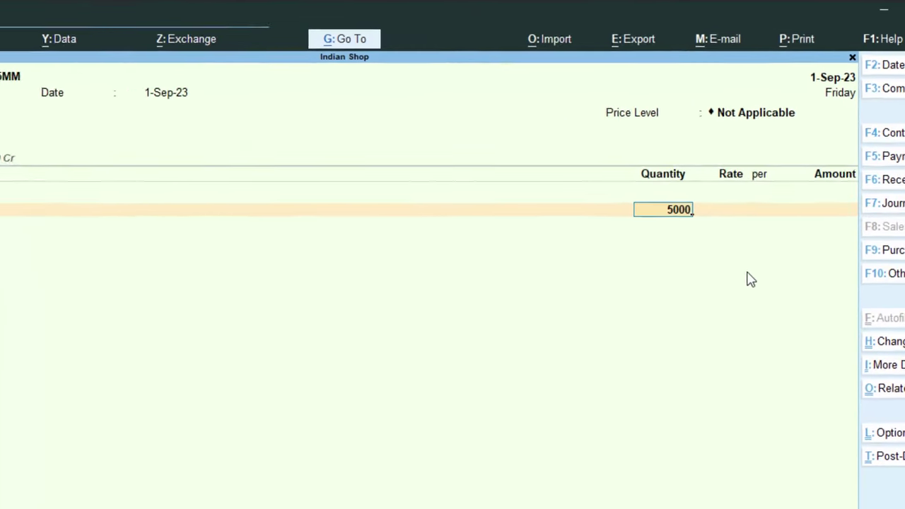
text(0)
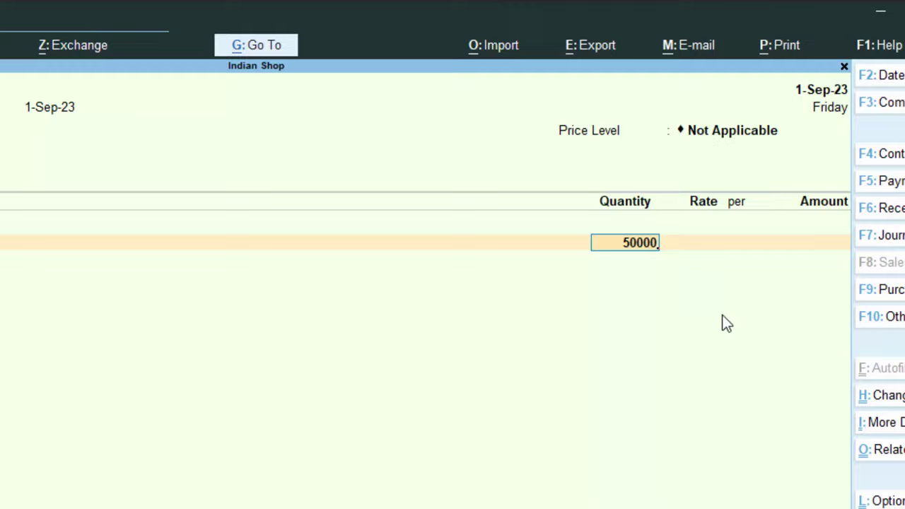
key(Return)
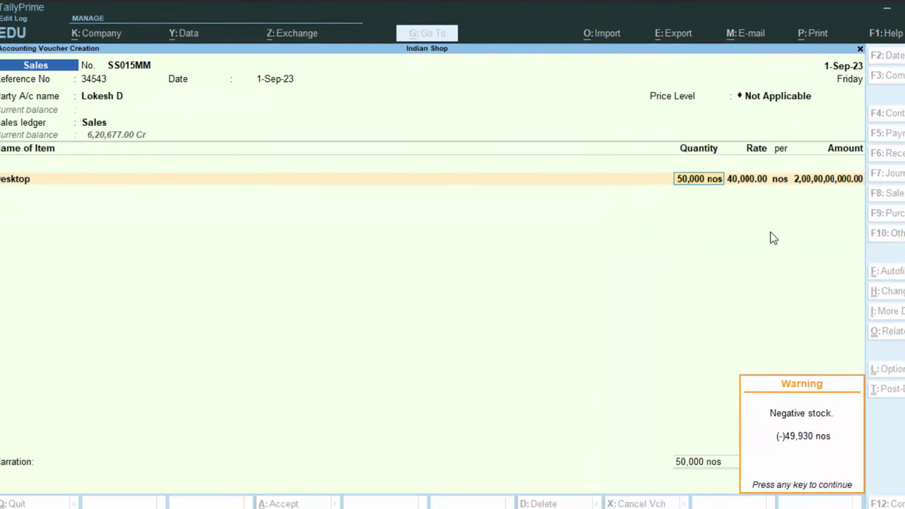
key(Return)
key(BackSpace)
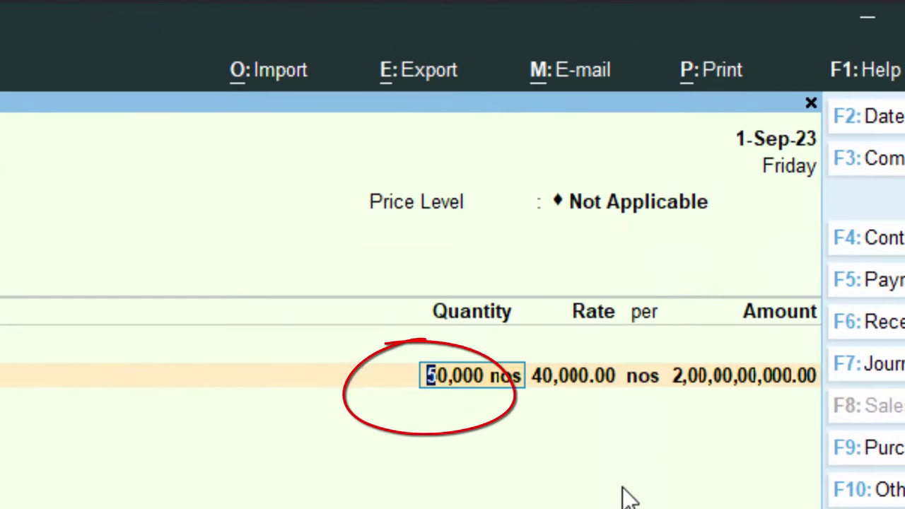
text(5)
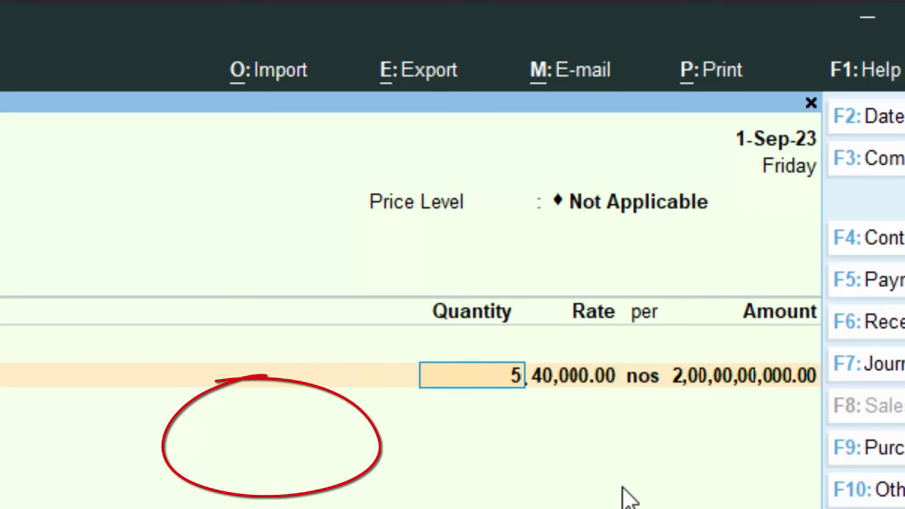
text(0)
key(Return)
text(5)
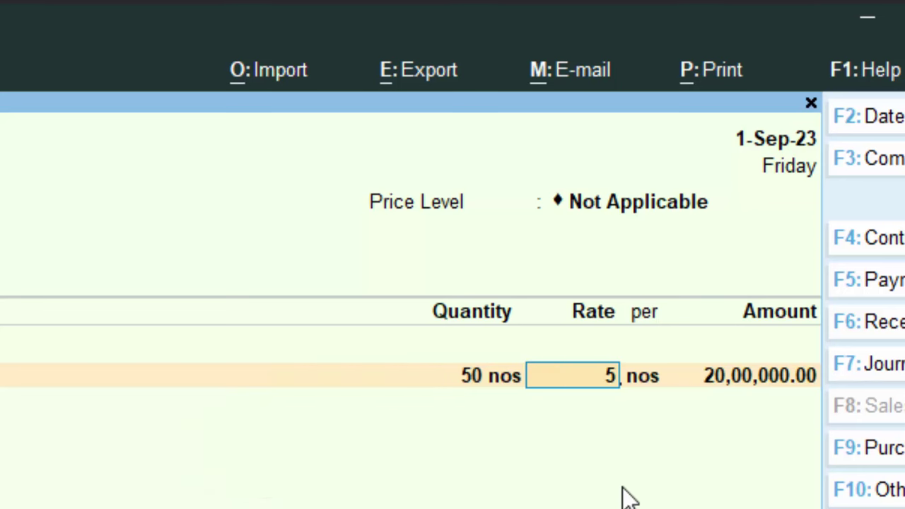
text(0000)
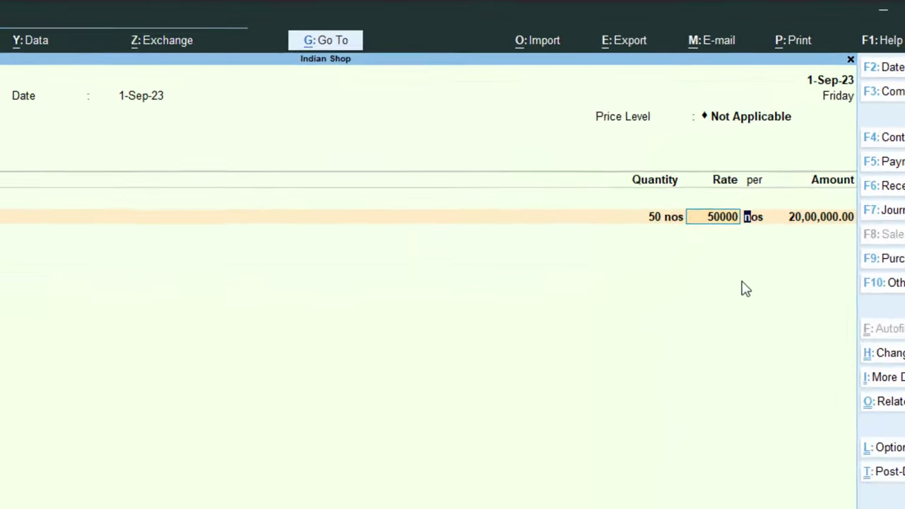
key(Return)
key(Return)
key(Return)
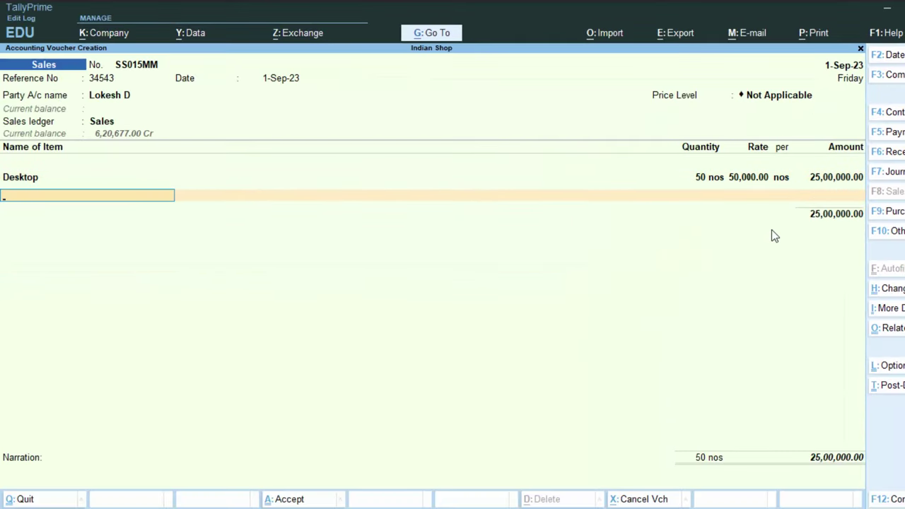
key(Return)
Add a Tcs ledger line to voucher SS015MM with an amount of 1,25,000.00.
text(T)
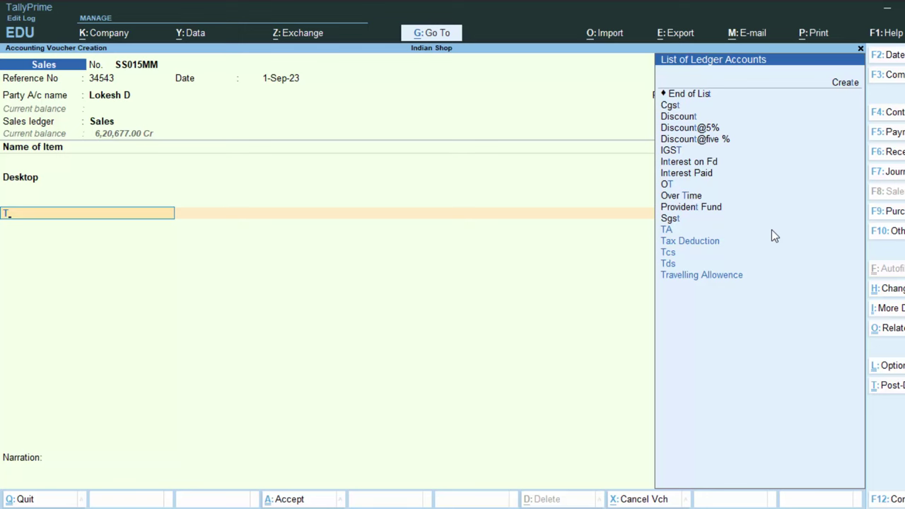
key(Down)
key(Down)
key(Return)
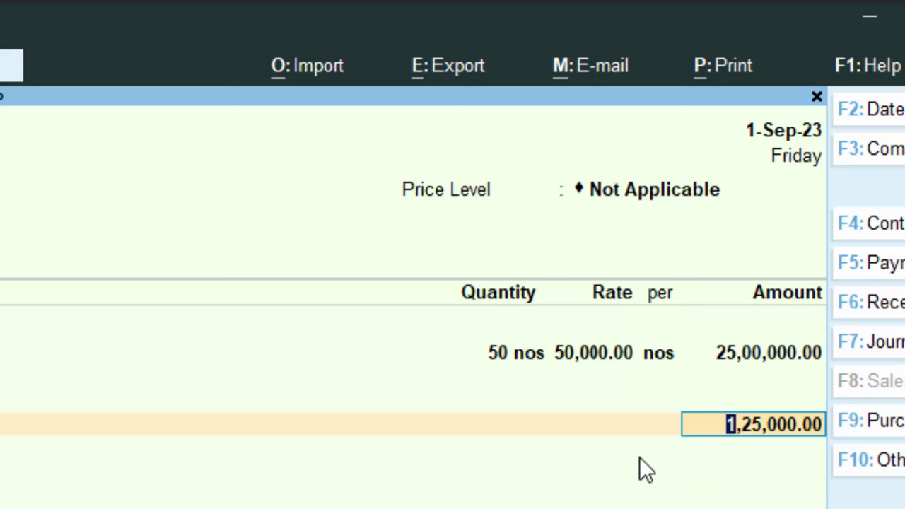
key(Return)
key(Return)
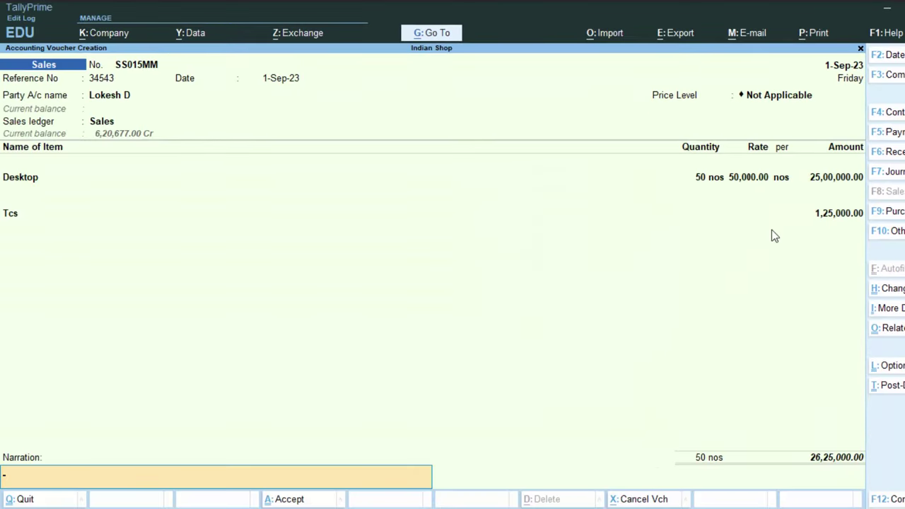
Enter the narration 'Tcs collected' and save the sales voucher.
text(Tcs c)
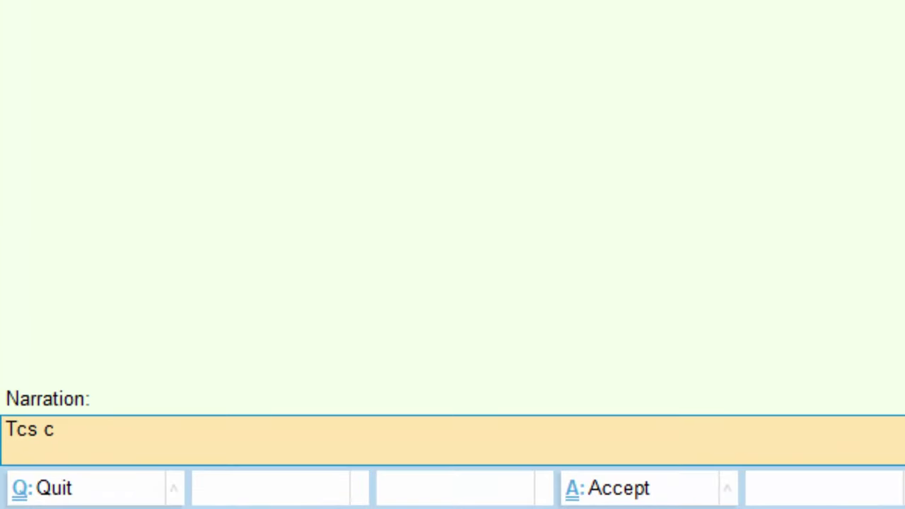
text(ollected)
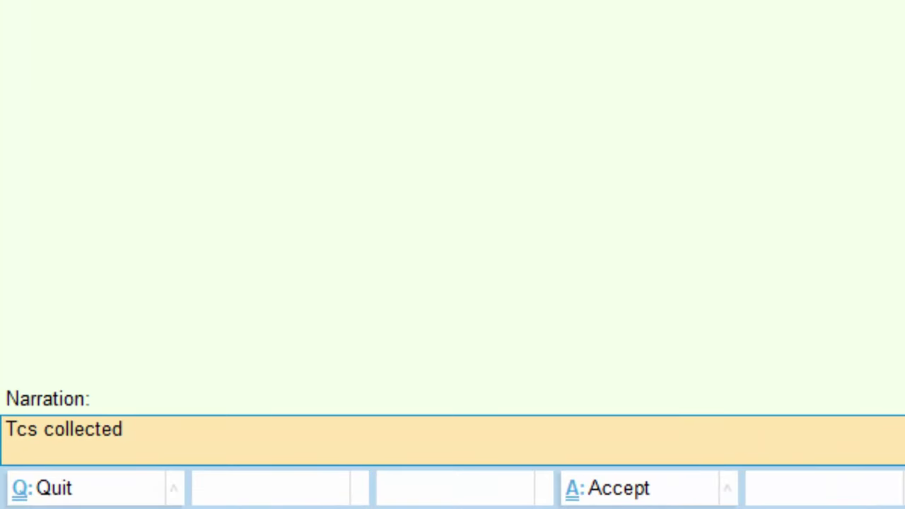
key(Return)
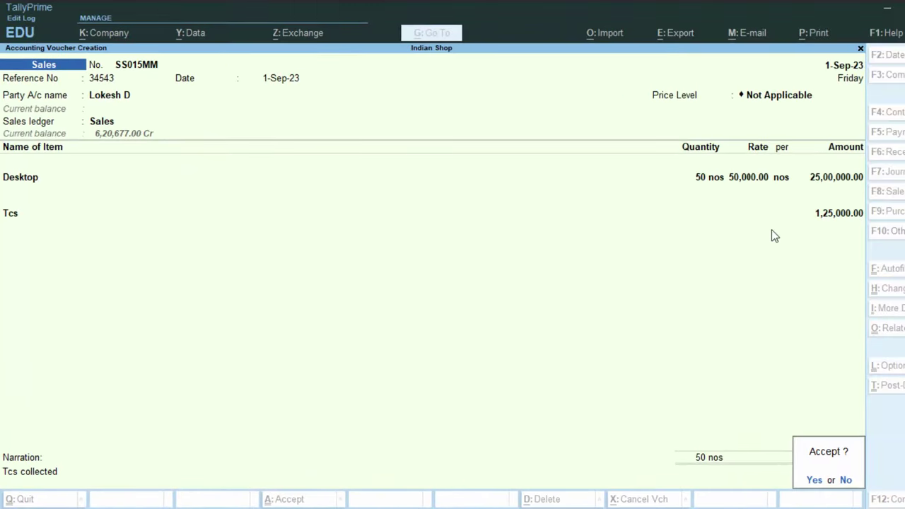
key(Return)
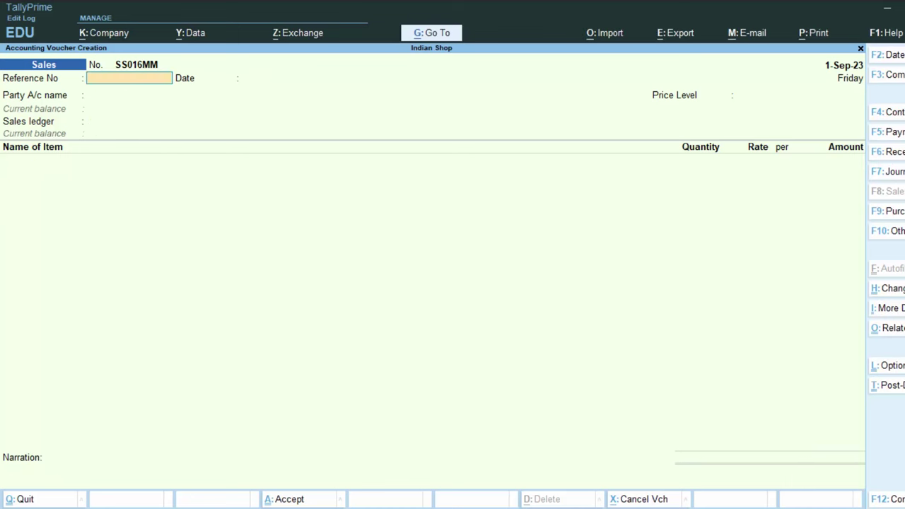